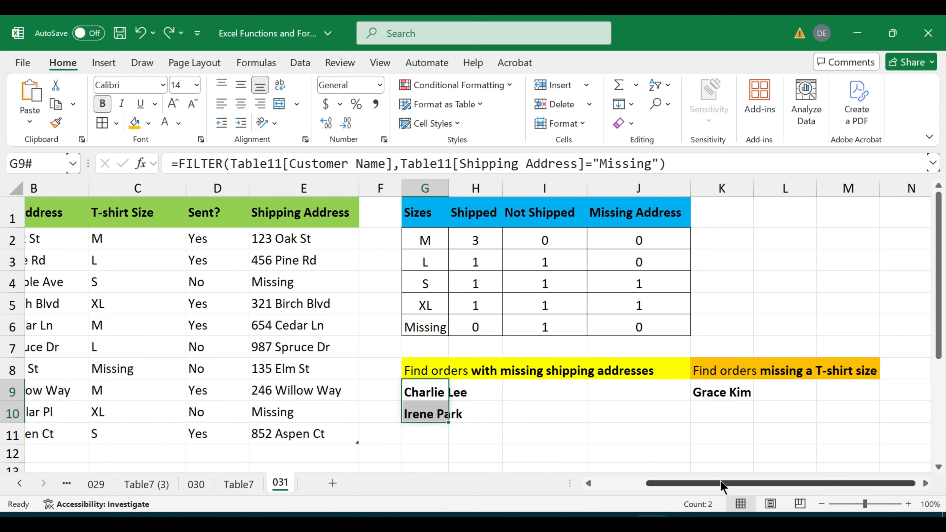
Review the order table's customer name, order address, T-shirt size, sent status and shipping address columns.
drag(718, 484, 600, 485)
click(487, 282)
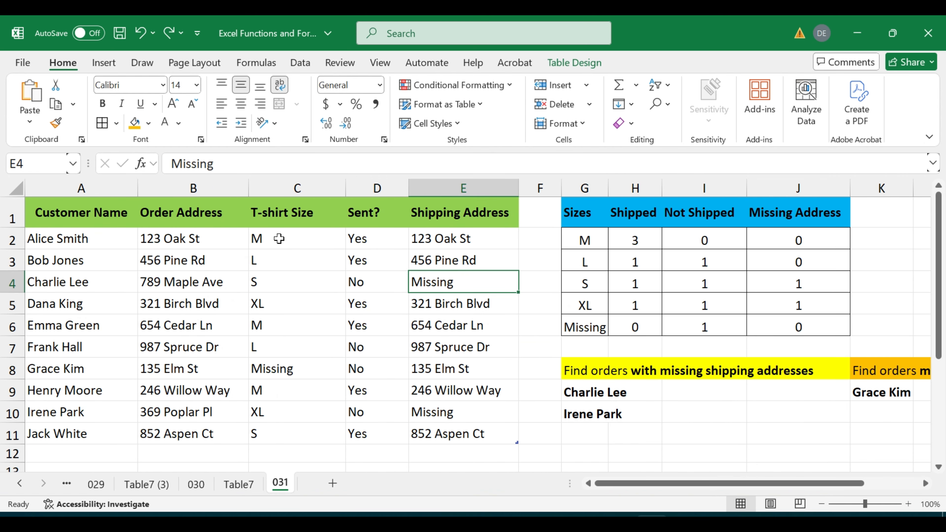
click(39, 188)
click(230, 186)
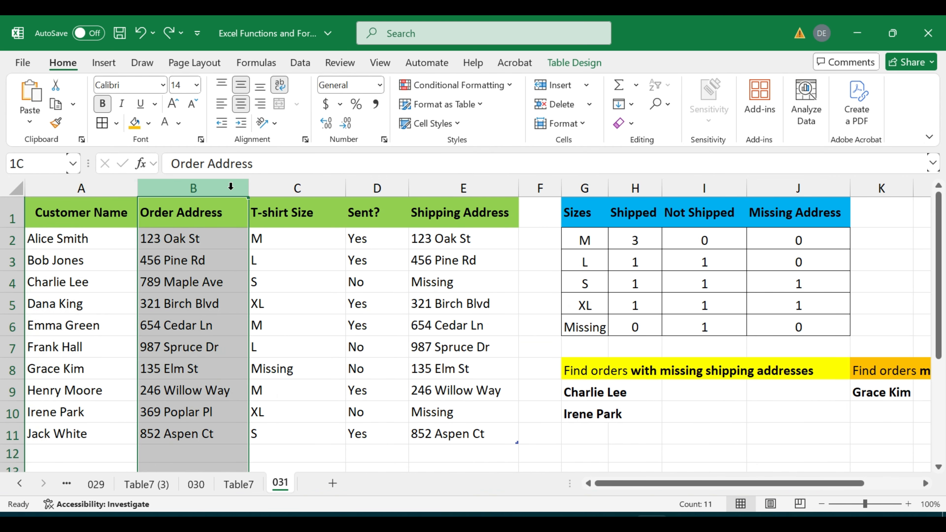
click(286, 193)
key(ctrl+a)
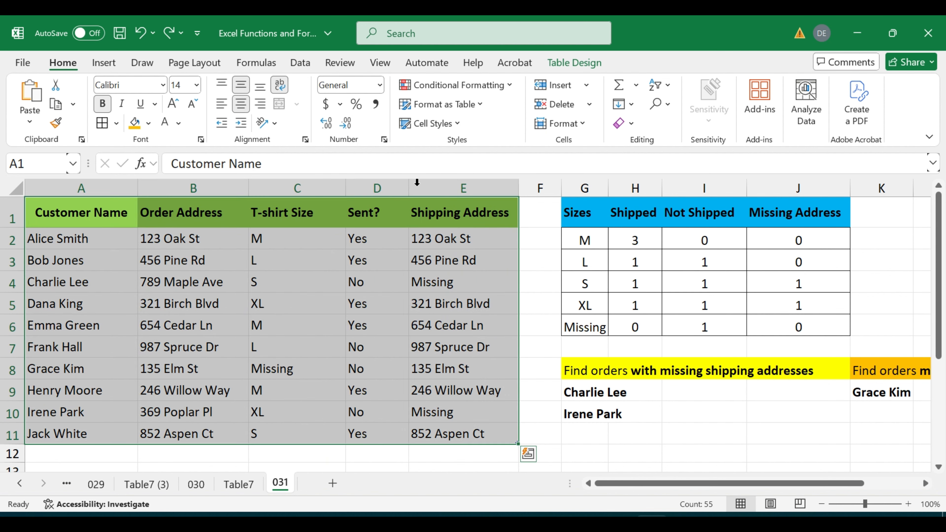
click(528, 301)
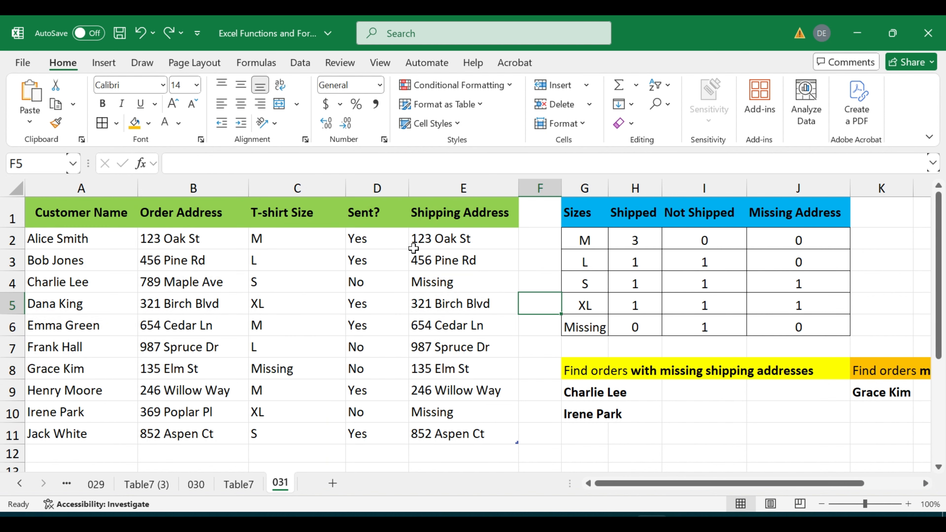
Clear the contents of the size summary table in G2:J6, keeping its headers.
drag(586, 240, 817, 327)
key(Delete)
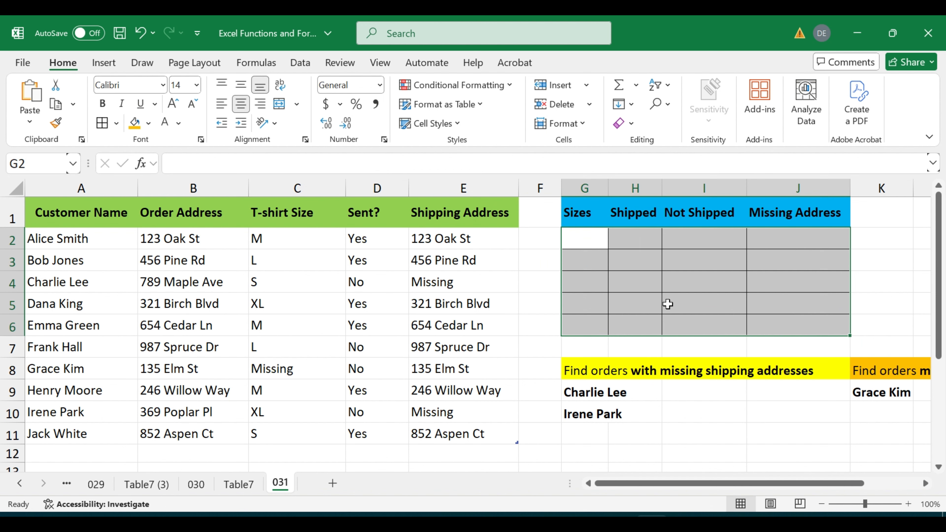
List the distinct T-shirt sizes under Sizes by entering =UNIQUE(Table11[T-shirt Size]) in G2.
click(579, 233)
text(=)
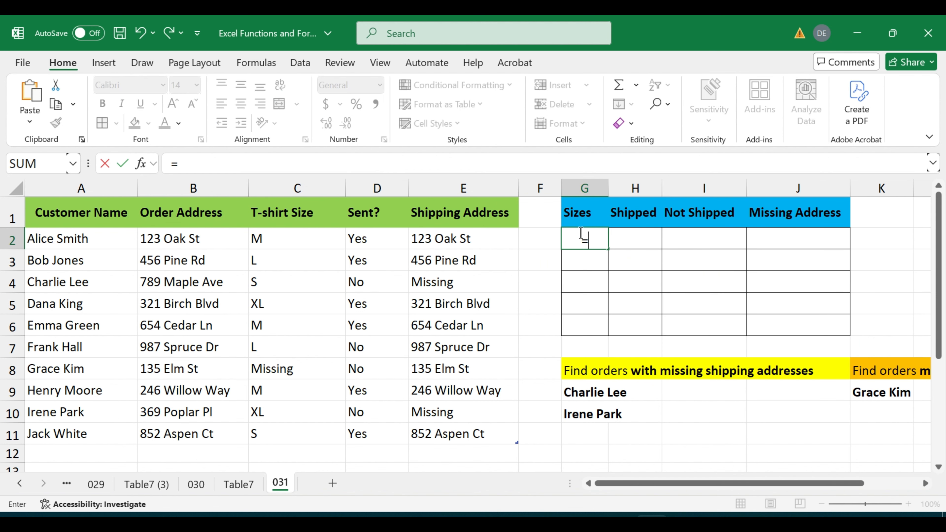
text(uni)
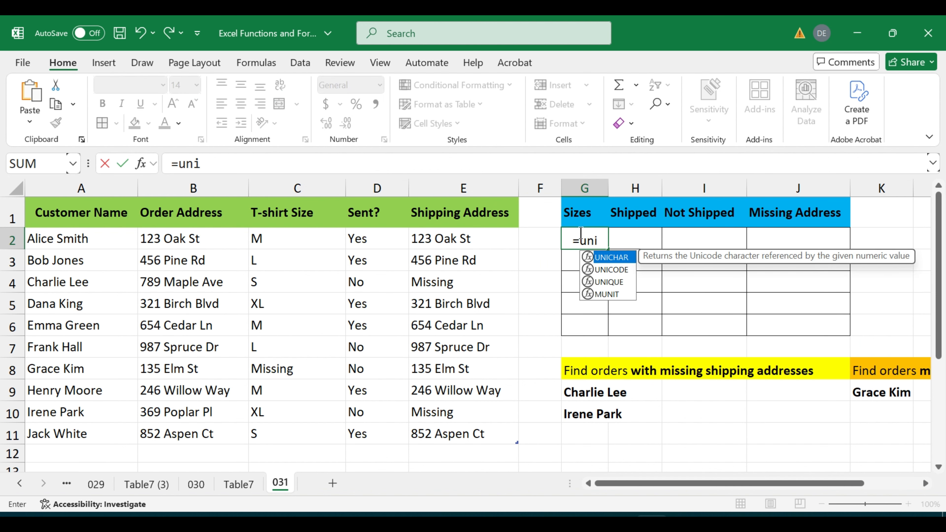
text(w)
key(BackSpace)
key(Down)
key(Down)
key(Tab)
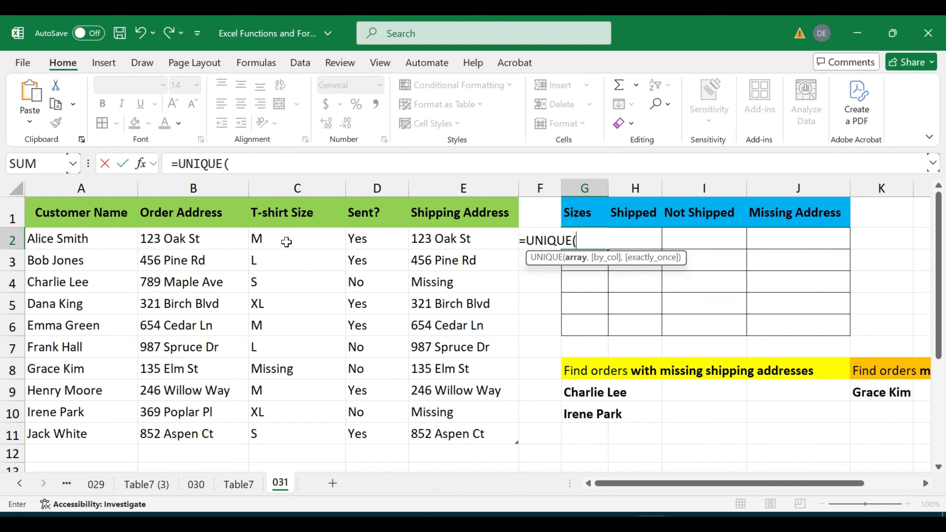
click(288, 193)
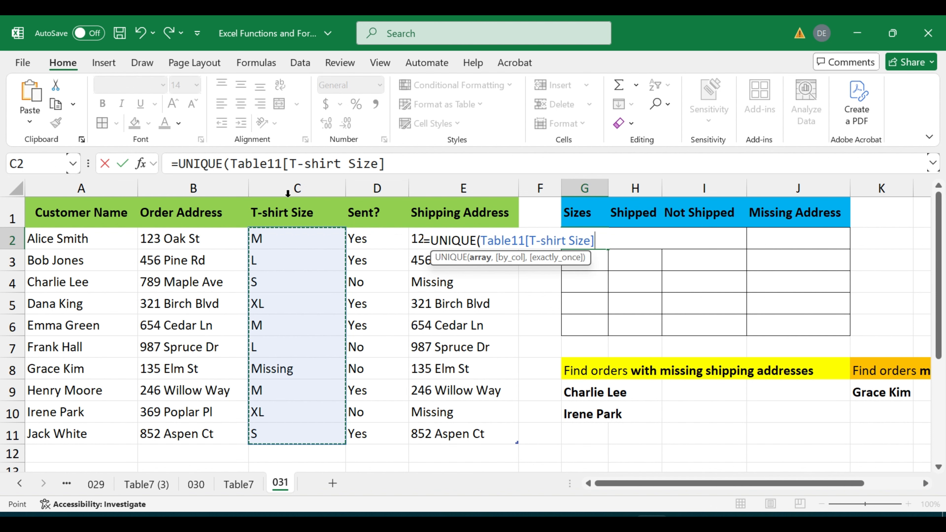
text())
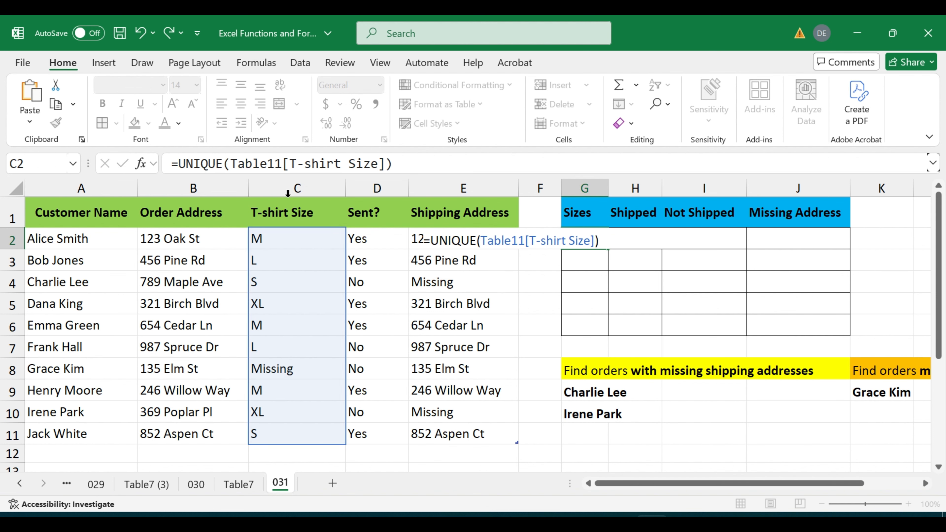
key(Return)
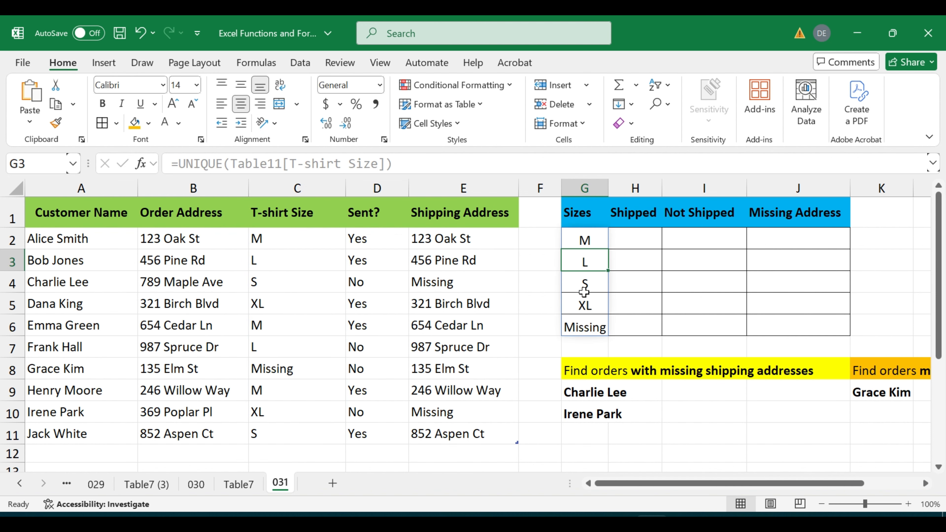
Start a COUNTIFS formula in H2 under Shipped with Table11[T-shirt Size] as the first criteria range.
click(636, 207)
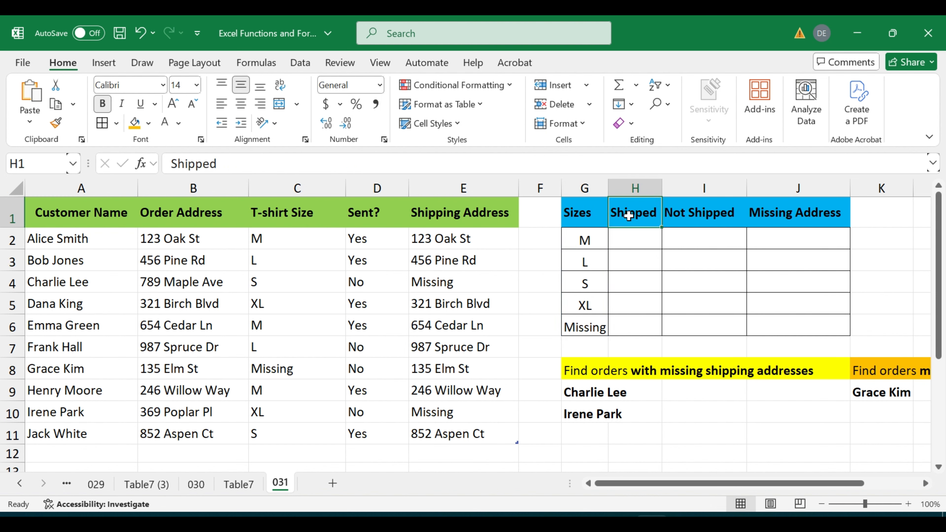
click(634, 235)
text(=count)
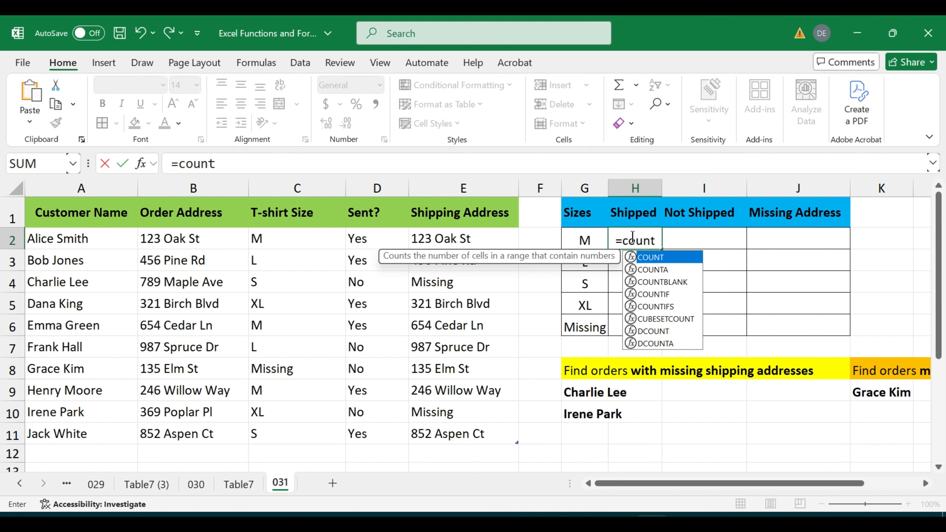
key(Down)
key(Down)
key(Down)
key(Down)
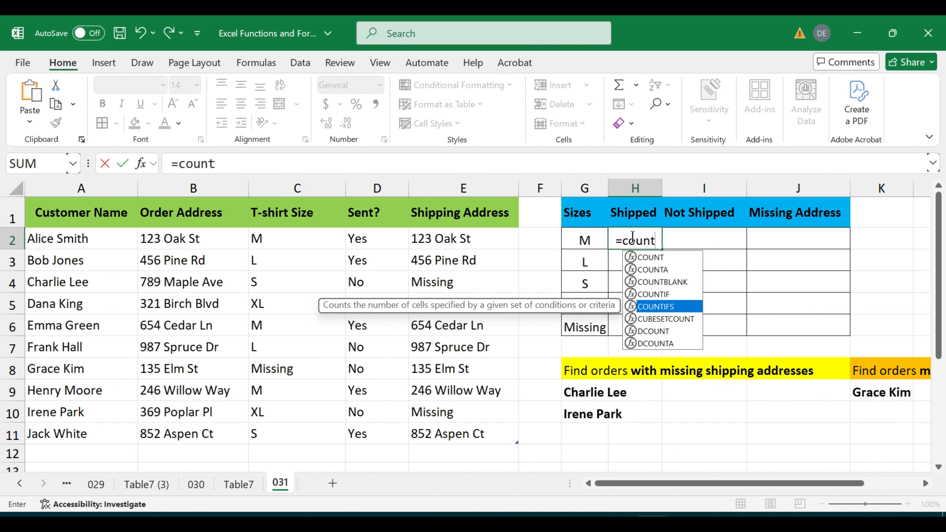
key(Tab)
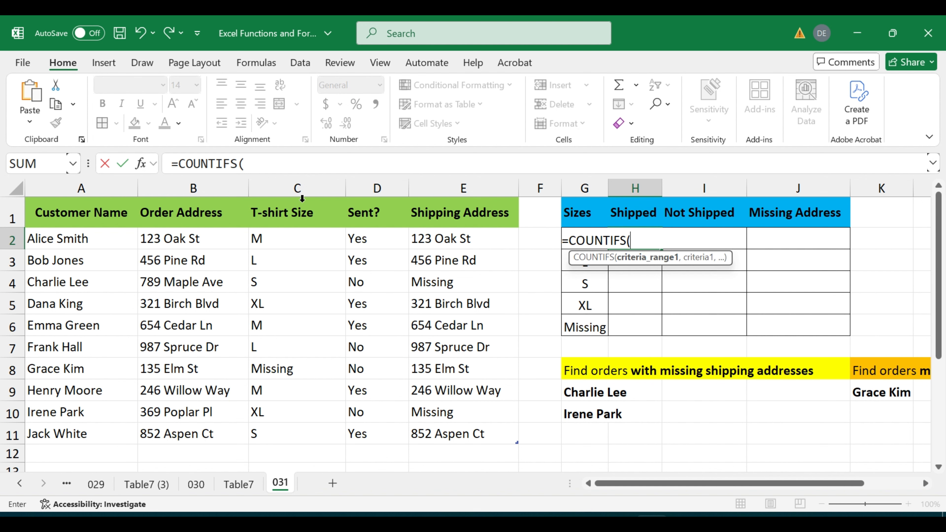
click(272, 190)
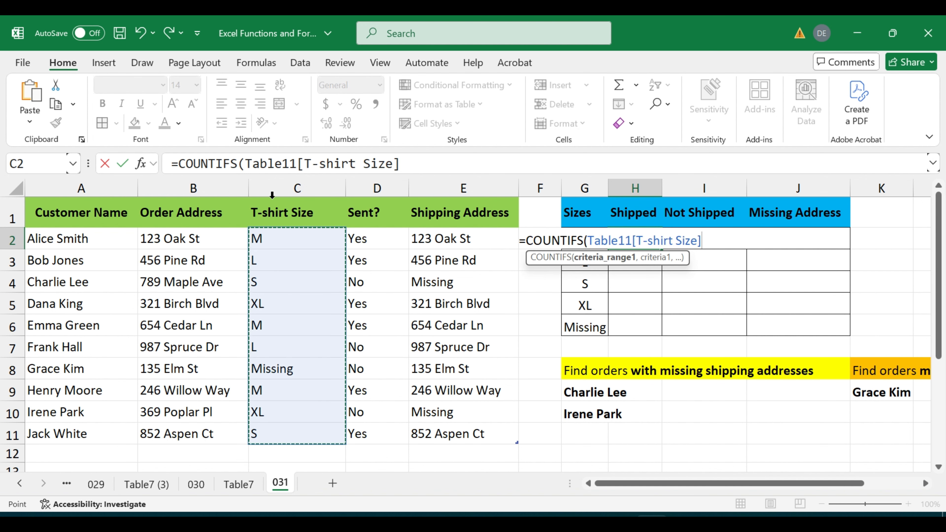
text(,)
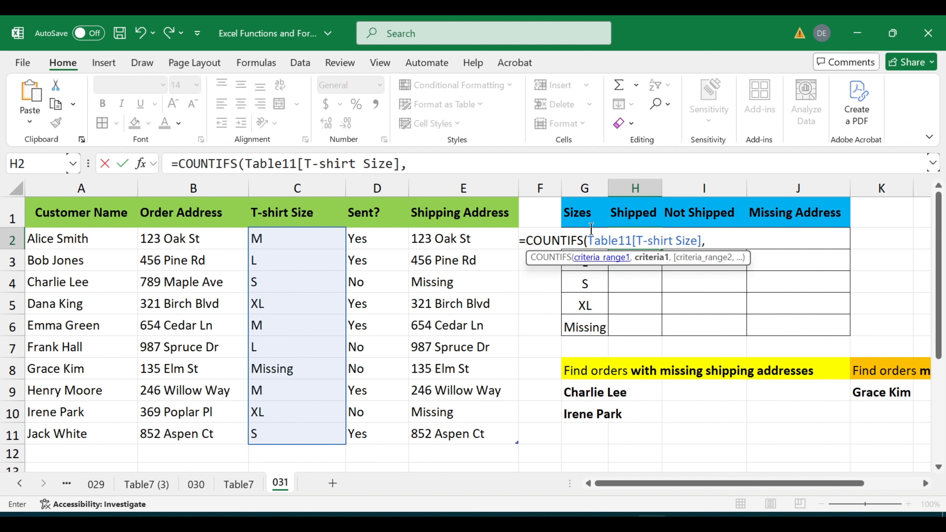
Set the first criterion of the H2 formula to the spilled sizes range G2#.
click(587, 201)
key(Down)
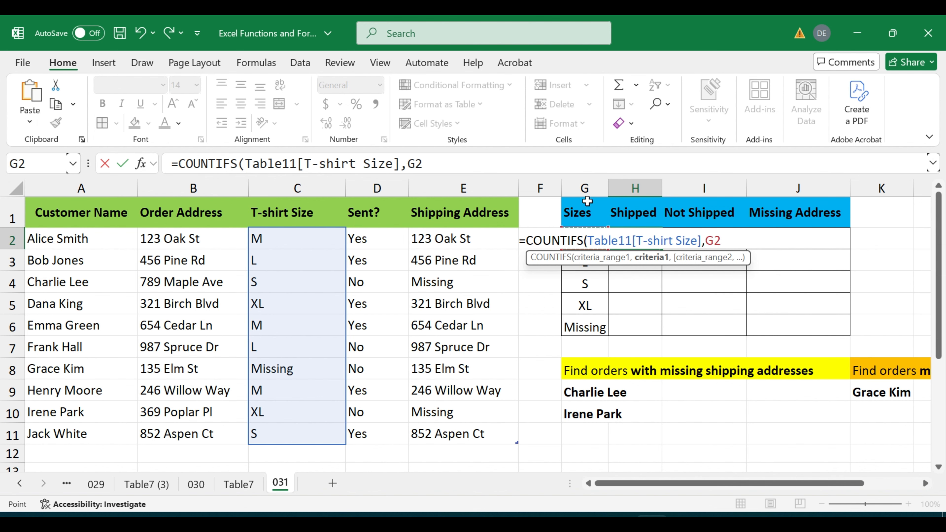
click(436, 161)
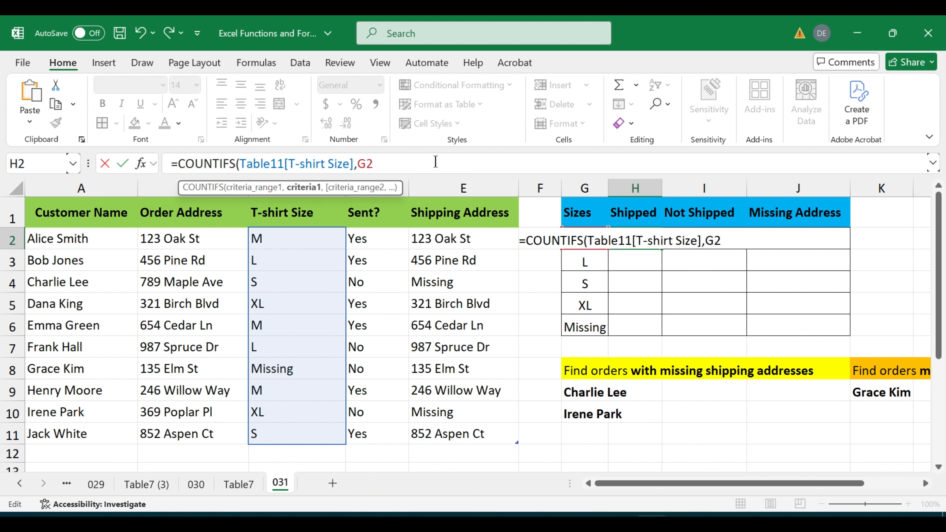
text(#,)
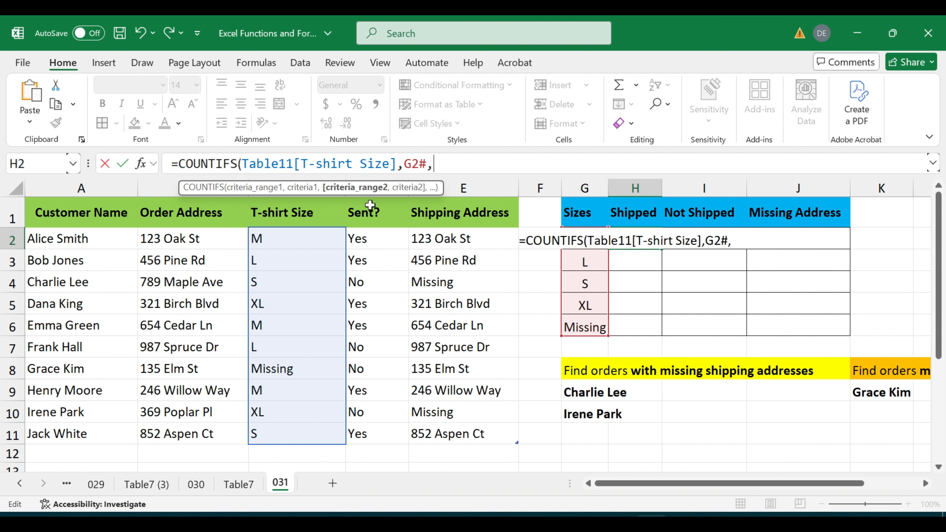
Complete the H2 formula with Table11[Sent?] as the second criteria range and "Yes" as its criterion.
click(372, 195)
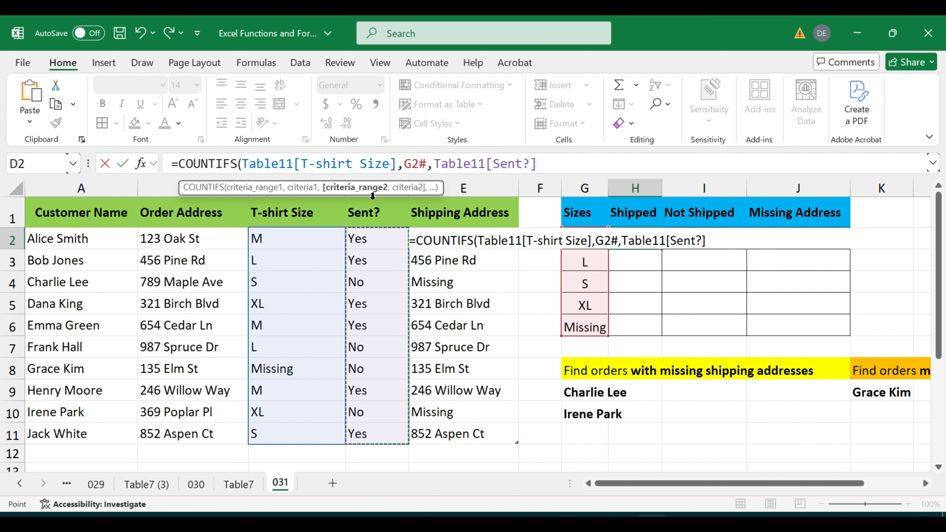
text(m)
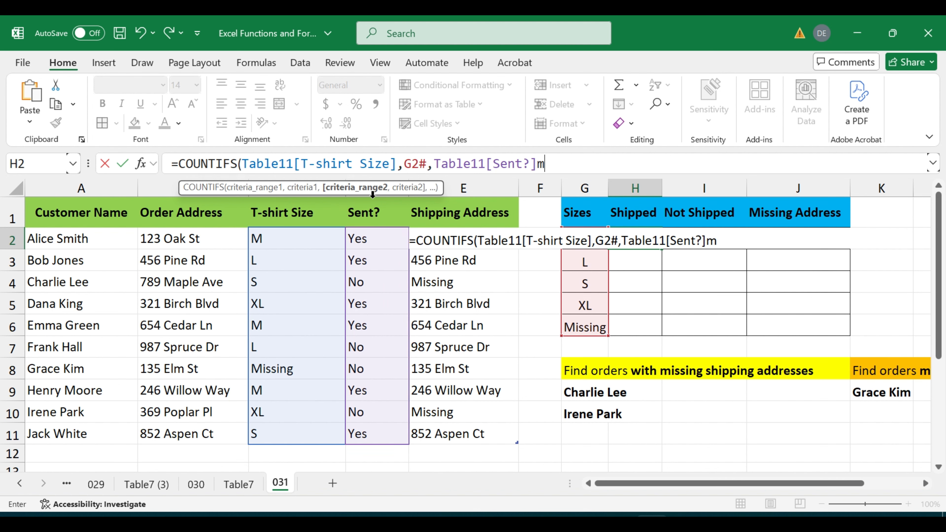
key(BackSpace)
text(,"Yes)
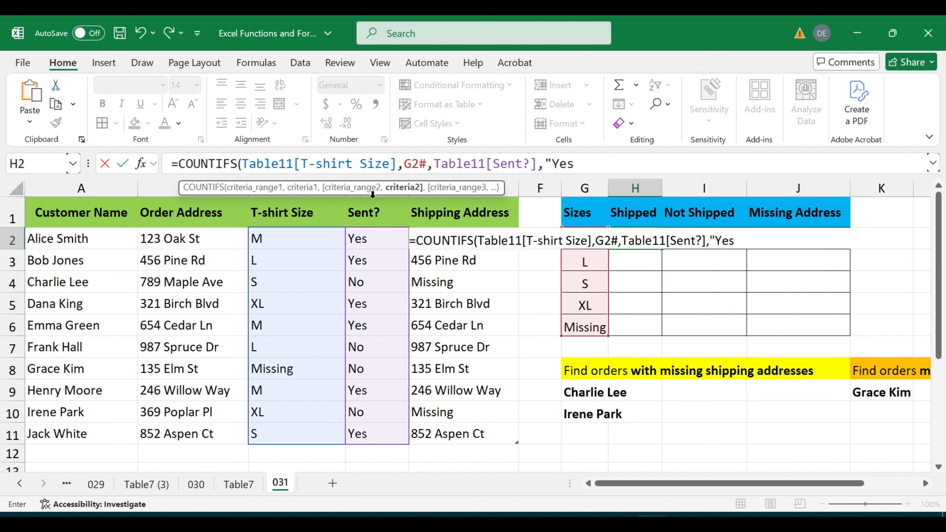
text("))
key(Return)
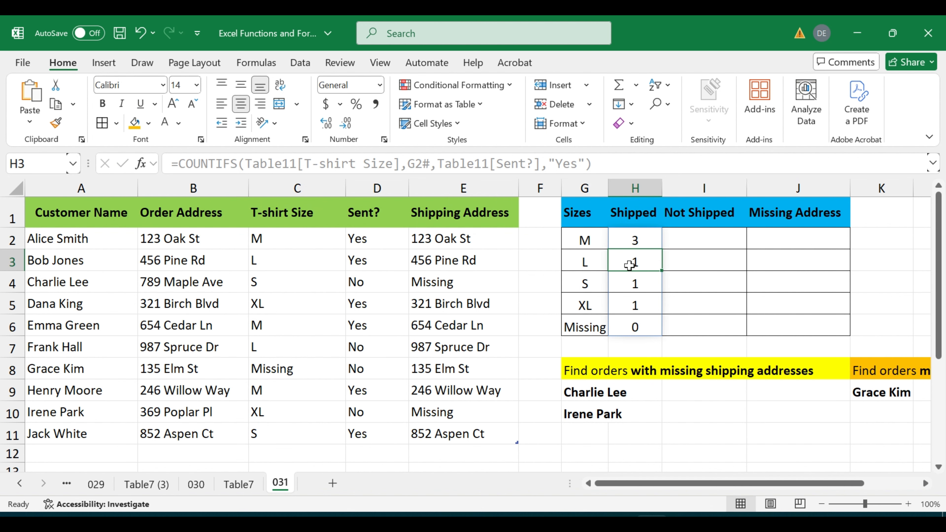
Start a COUNTIFS formula in I2 under Not Shipped that matches Table11[T-shirt Size] against G2#.
click(688, 234)
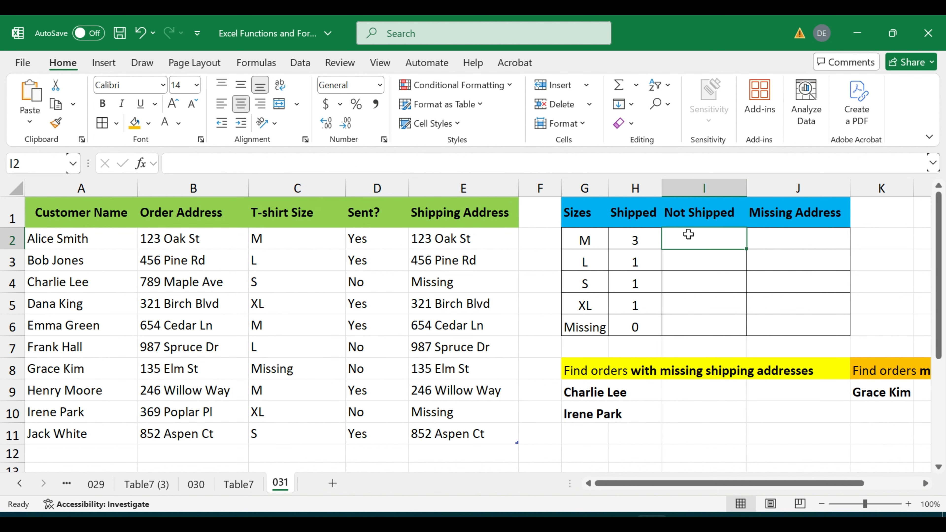
text(=count)
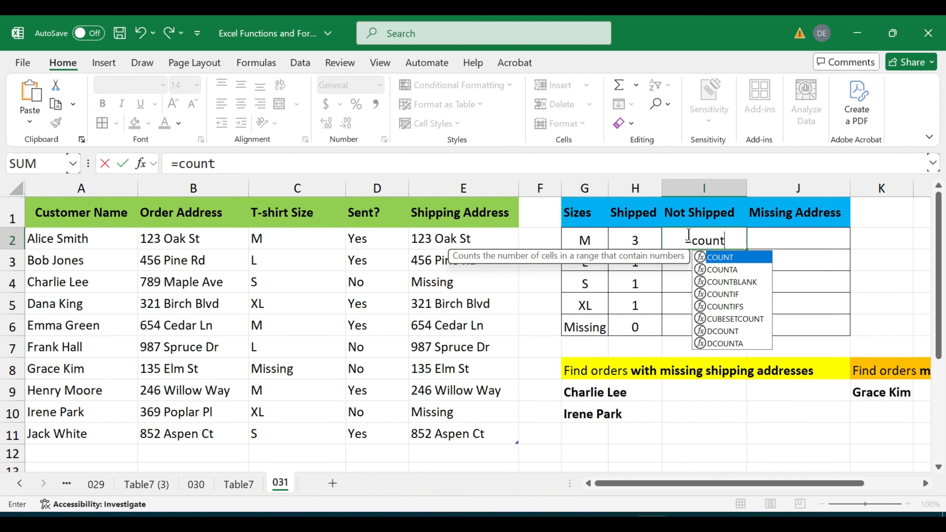
text(if)
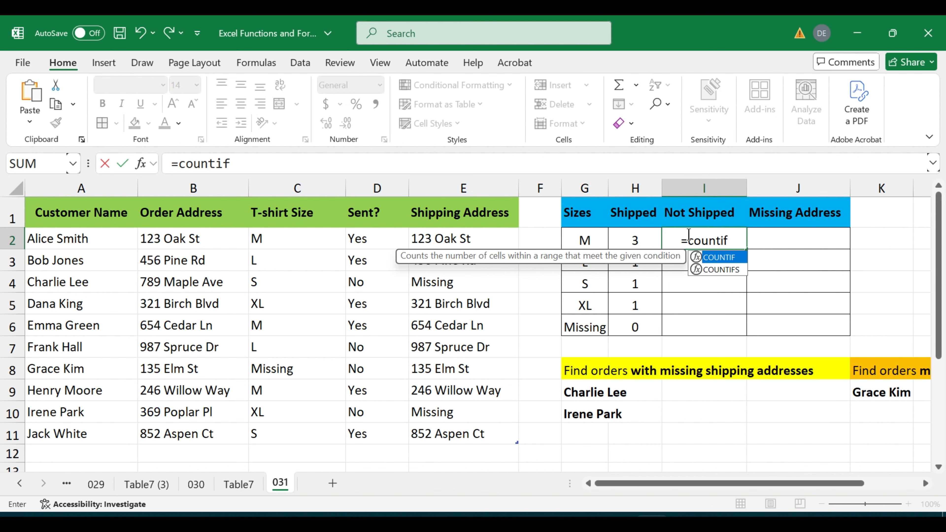
key(Down)
key(Tab)
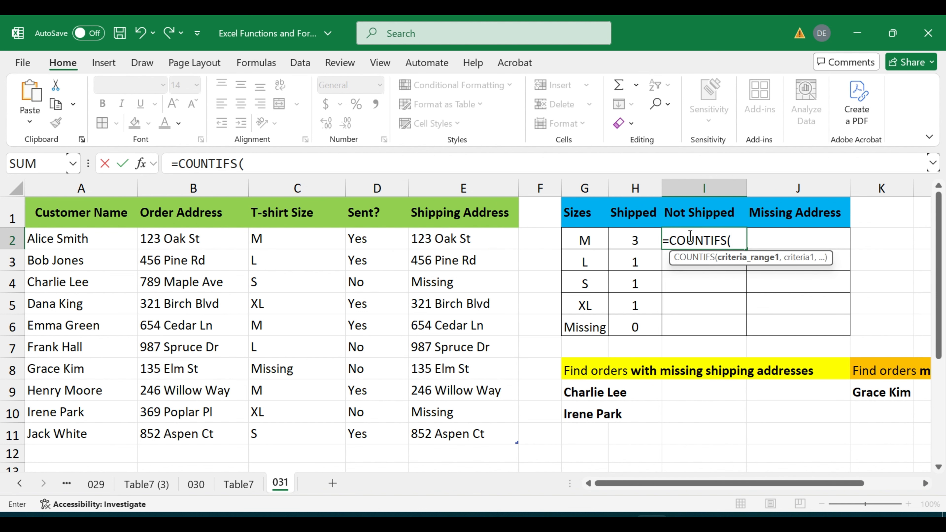
click(270, 199)
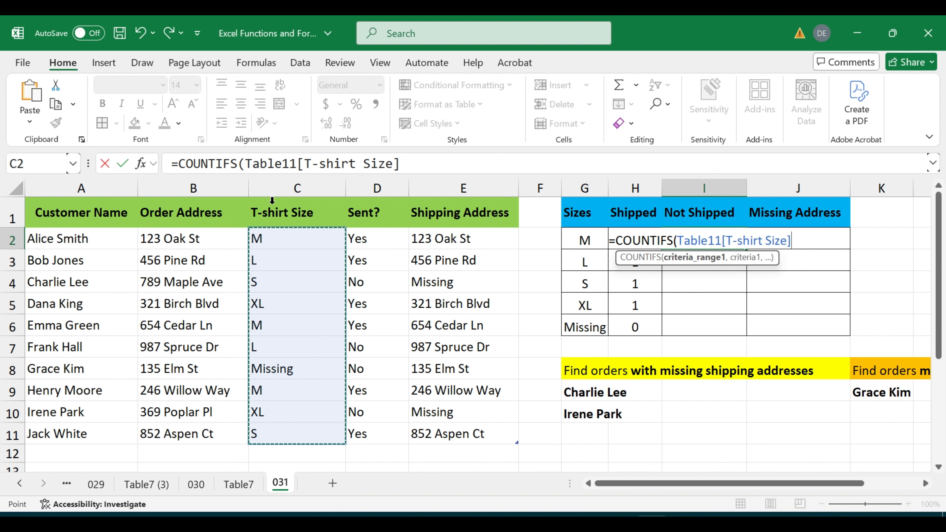
text(,)
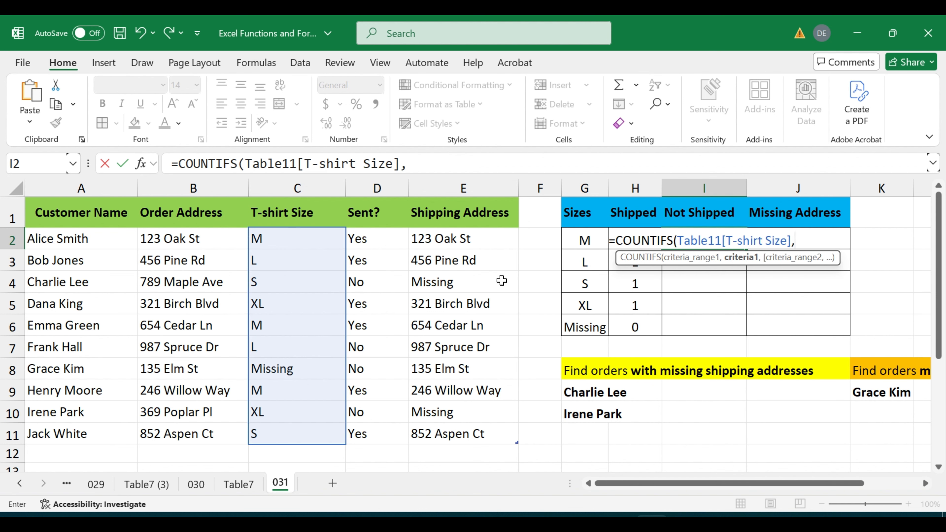
click(592, 241)
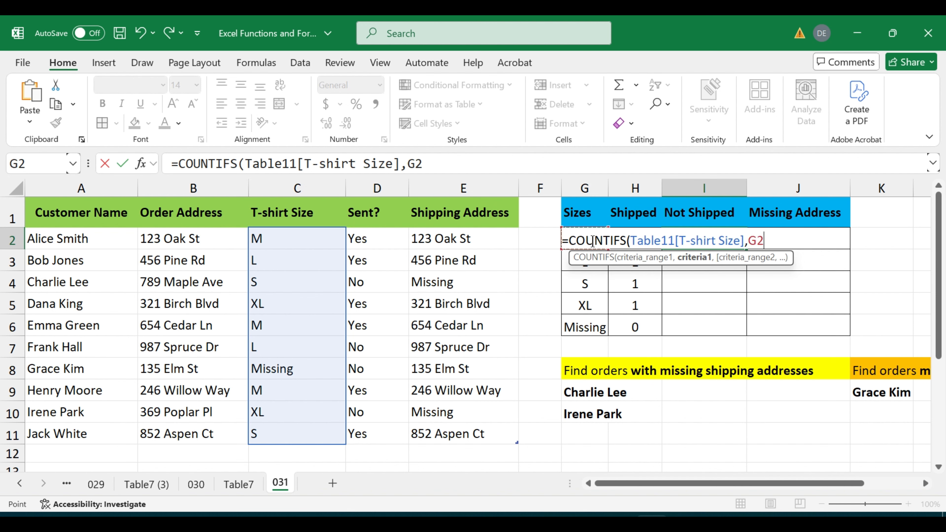
text(#)
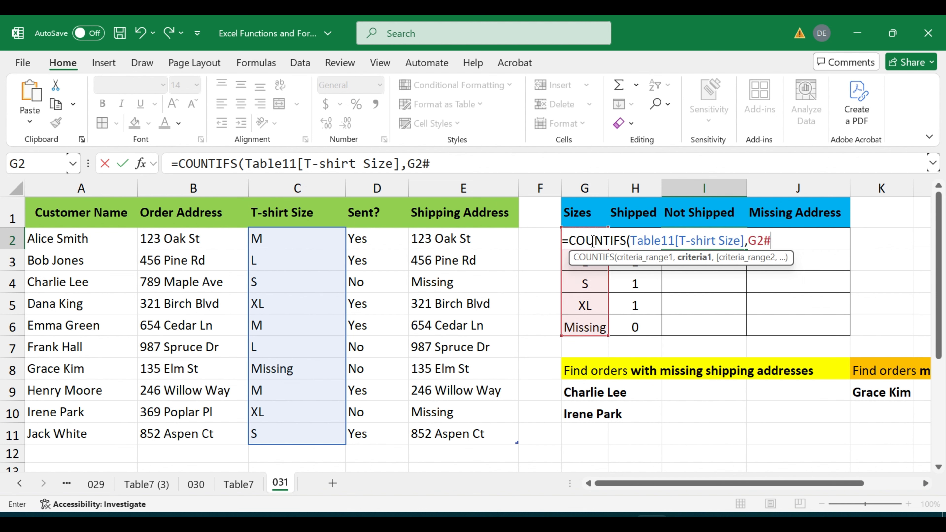
text(,)
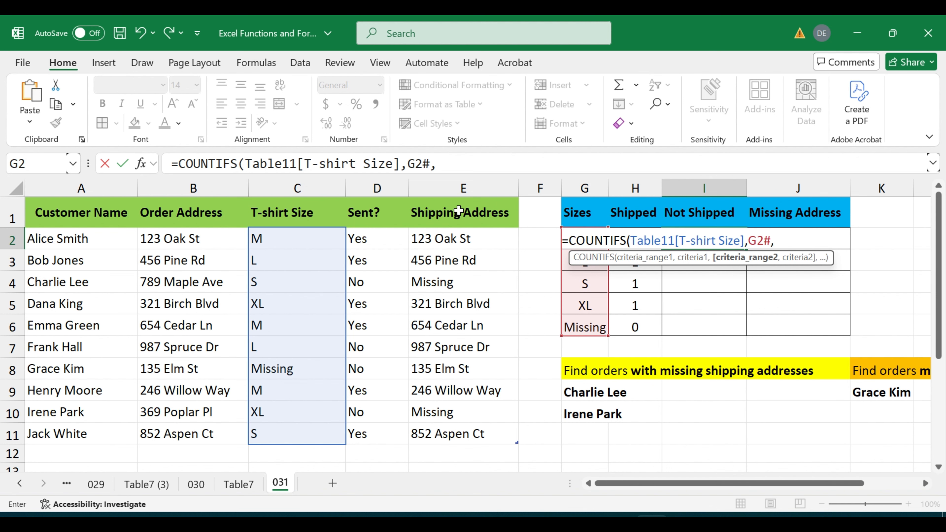
Complete the I2 formula with Table11[Sent?] as the second criteria range and "No" as its criterion.
click(368, 199)
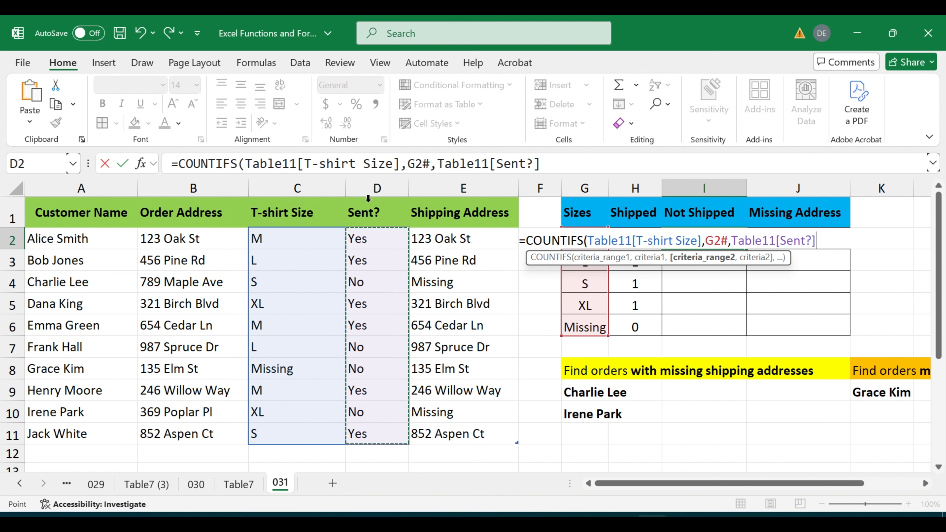
text(m)
key(BackSpace)
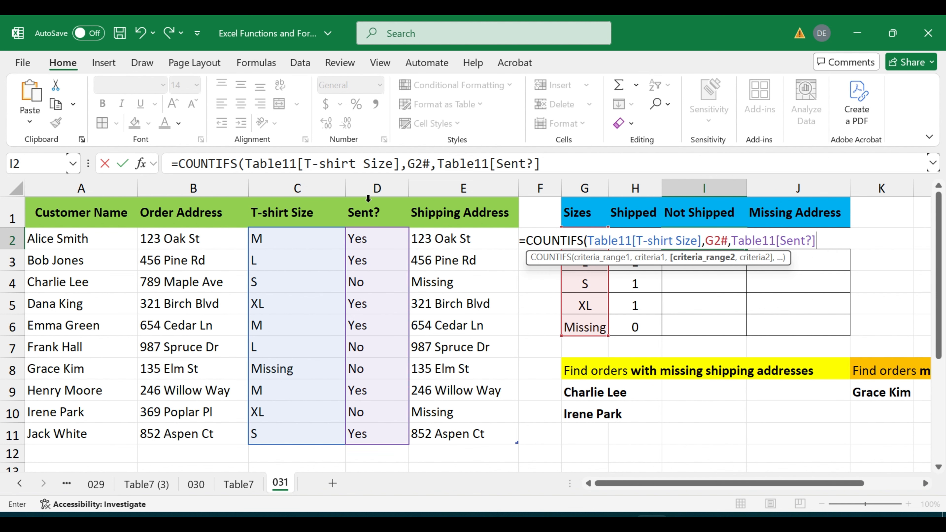
text(,")
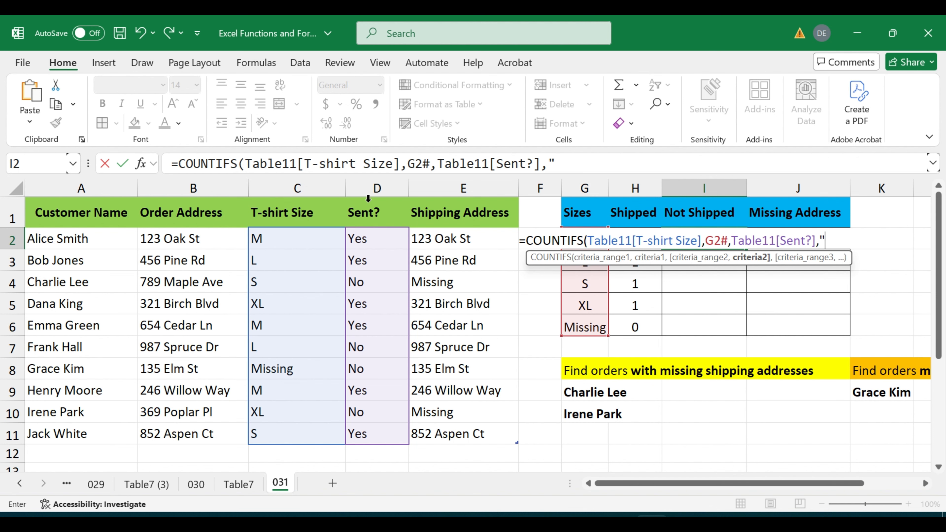
text(No"))
key(Return)
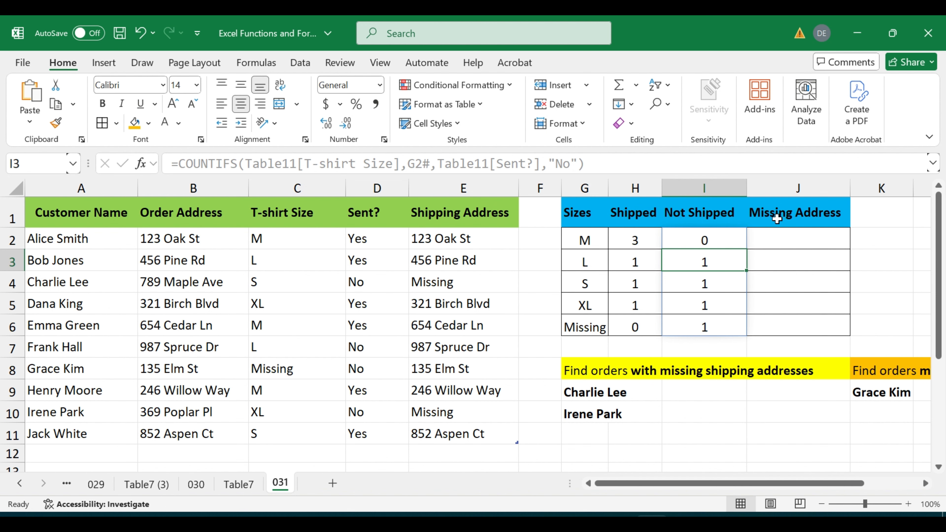
Start a COUNTIFS formula in J2 under Missing Address that matches Table11[T-shirt Size] against the spilled range G2#.
click(776, 232)
text(=)
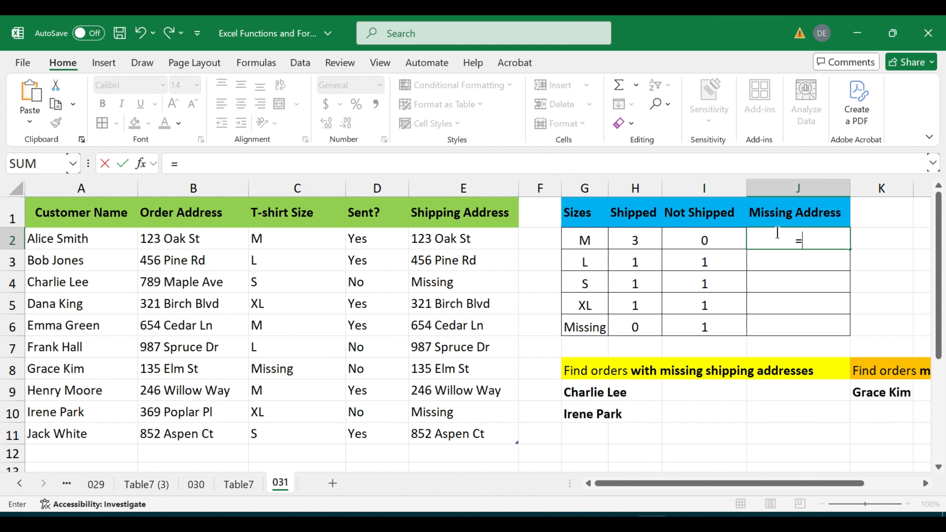
text(counti)
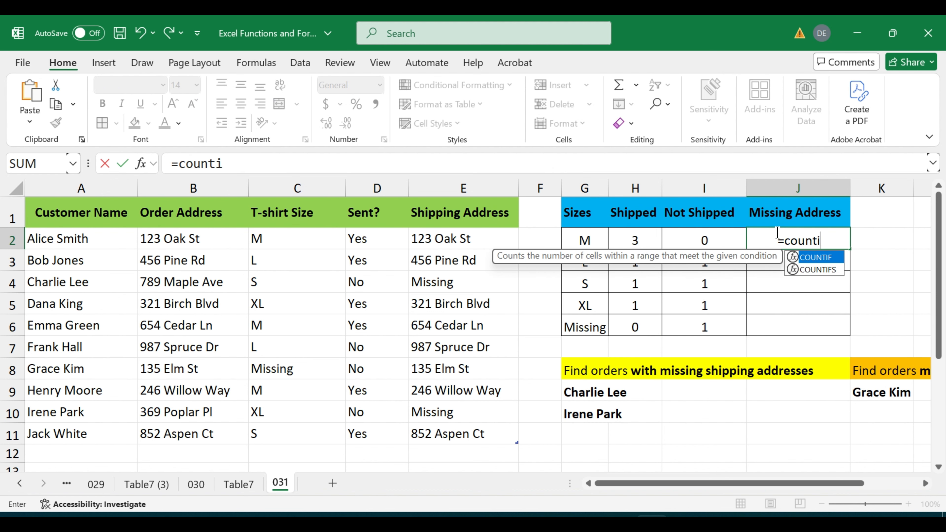
key(Down)
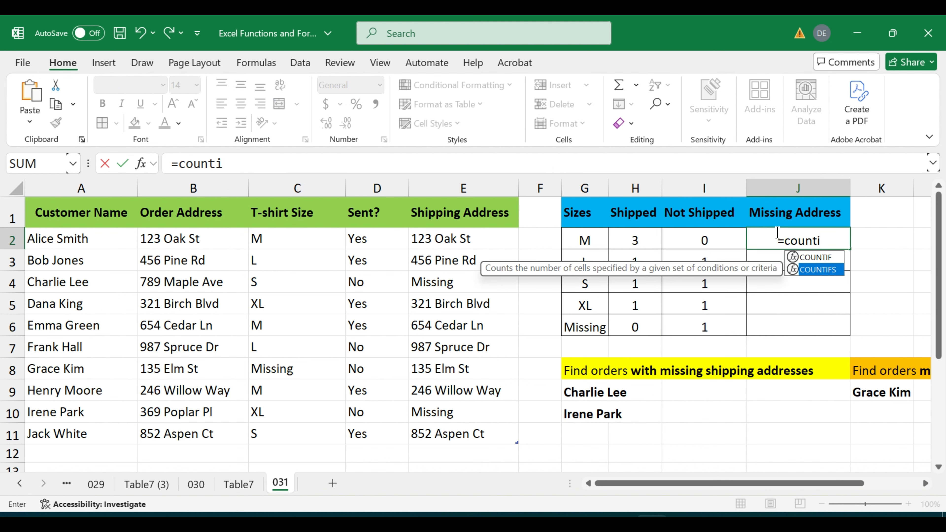
key(Tab)
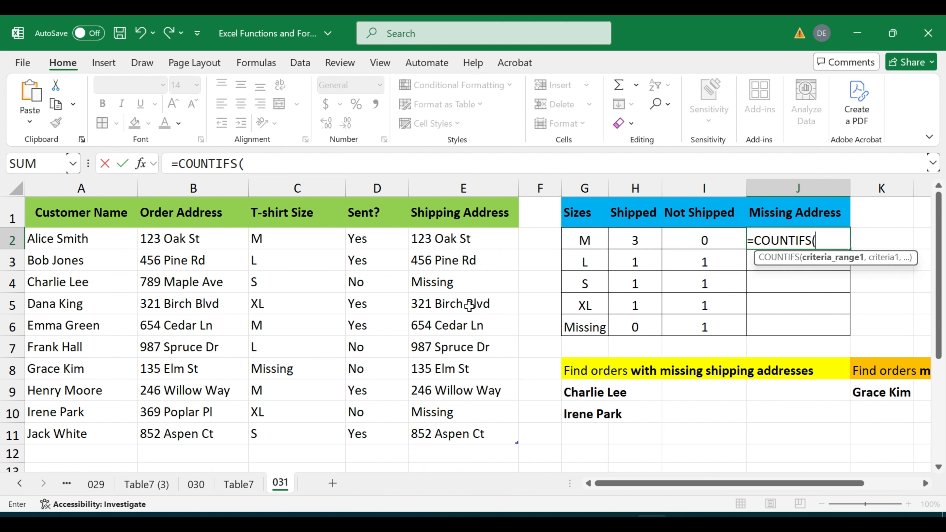
click(266, 196)
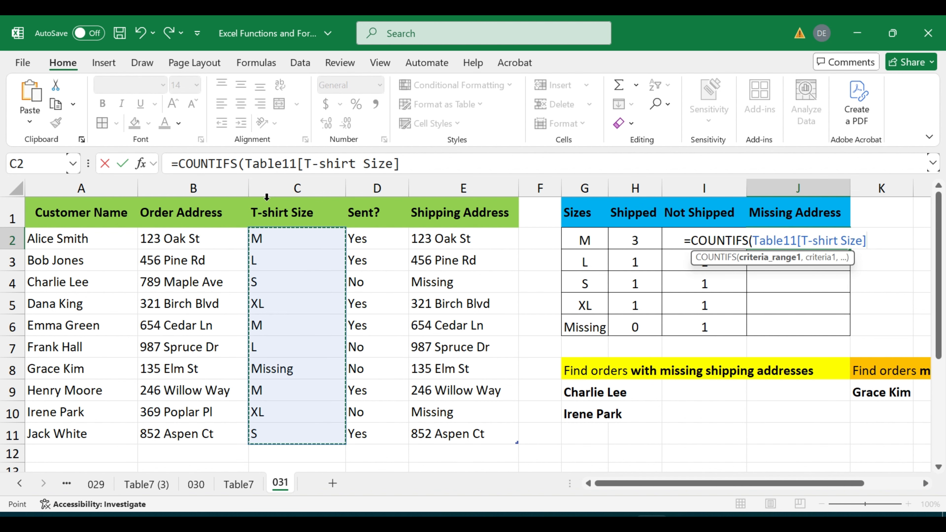
text(,)
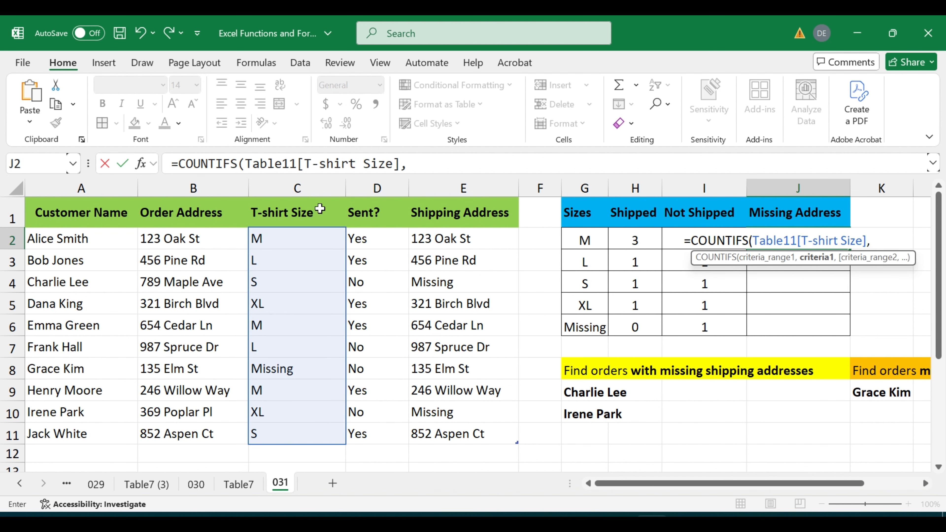
click(579, 239)
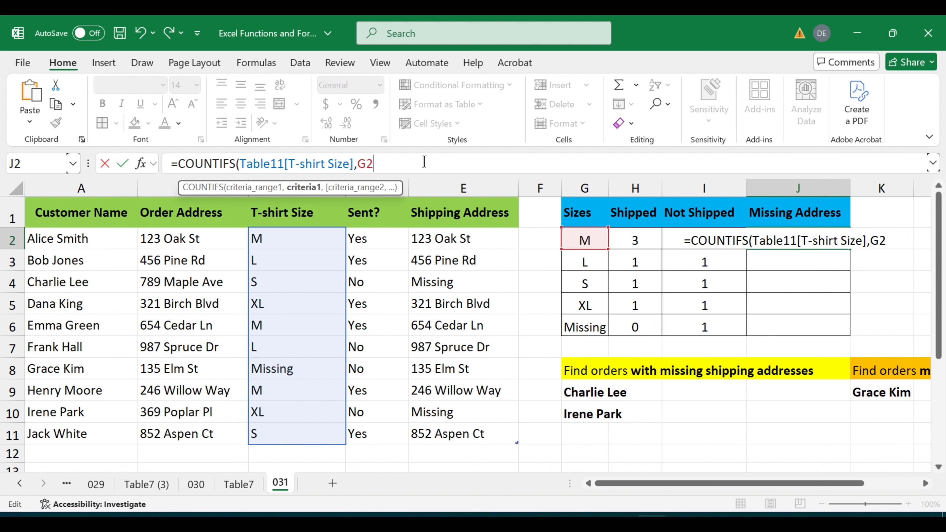
text(#)
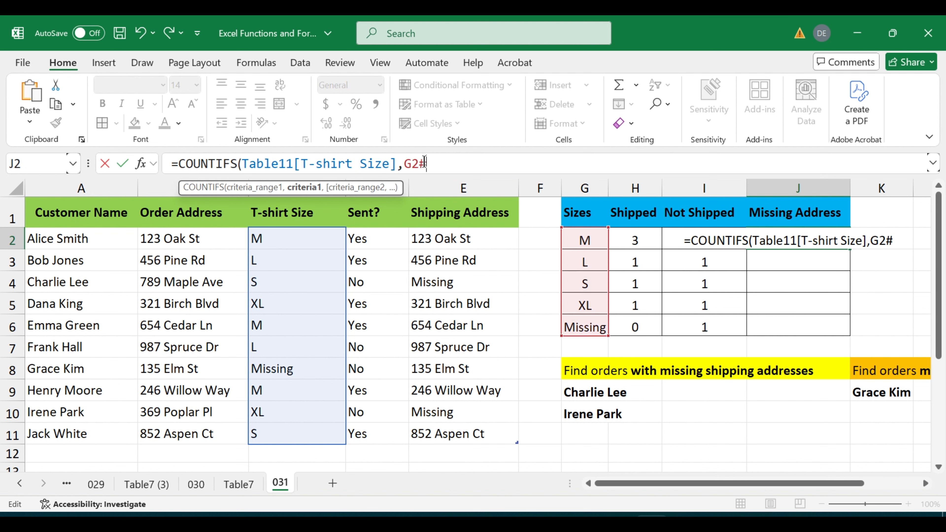
text(,)
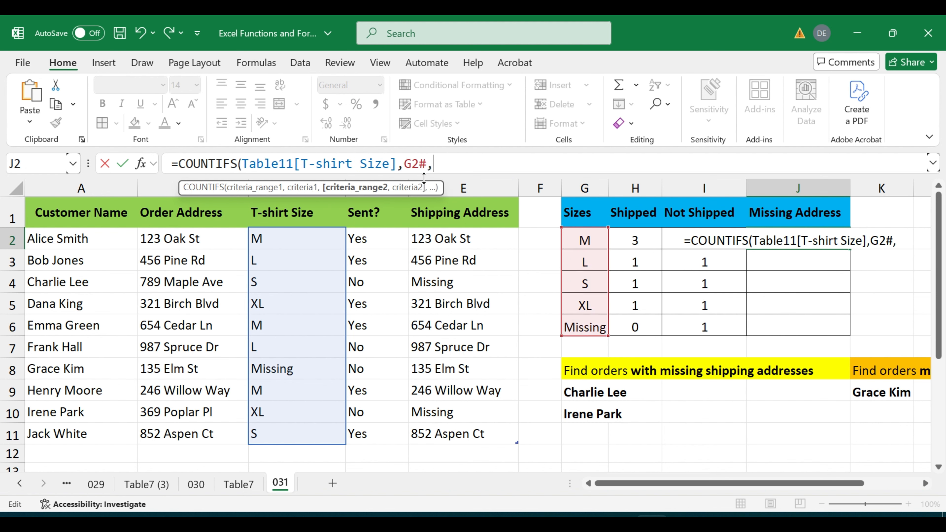
Complete the J2 formula with Table11[Shipping Address] as the second criteria range and "Missing" as its criterion.
click(471, 196)
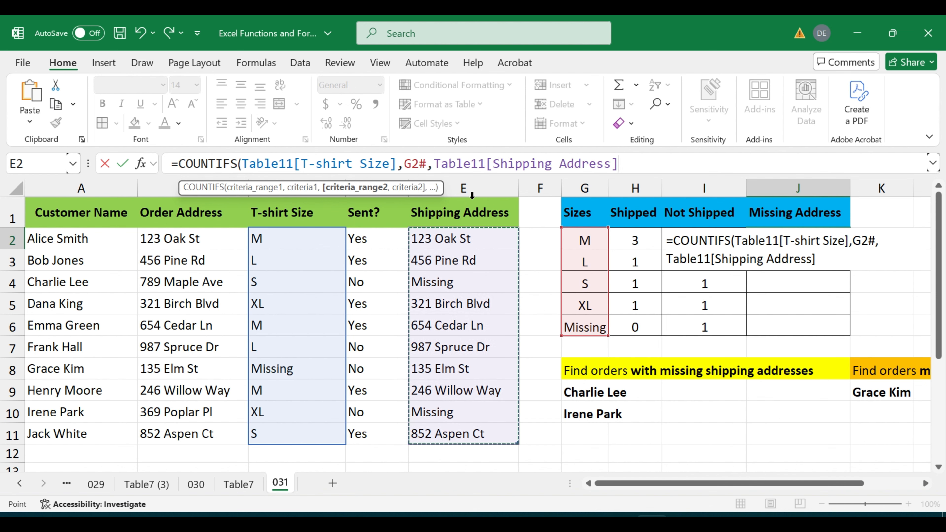
text(,)
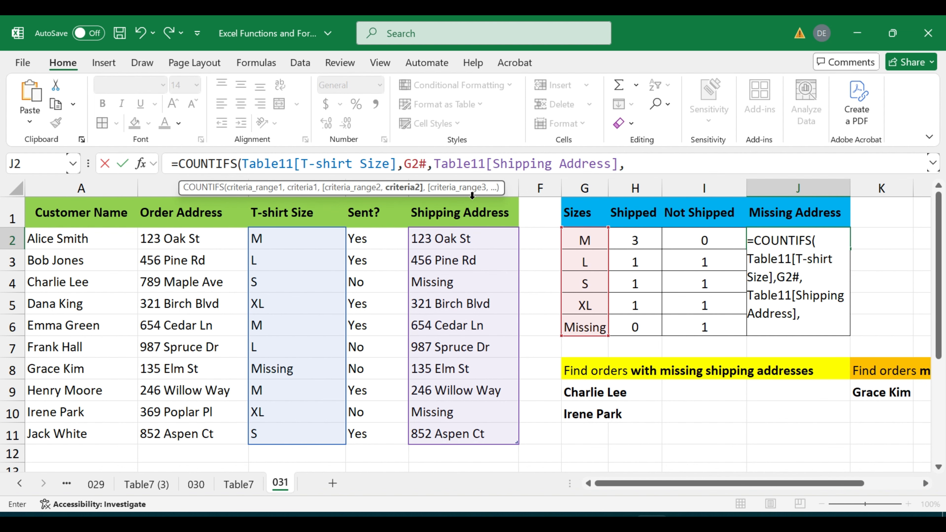
text("Missing)
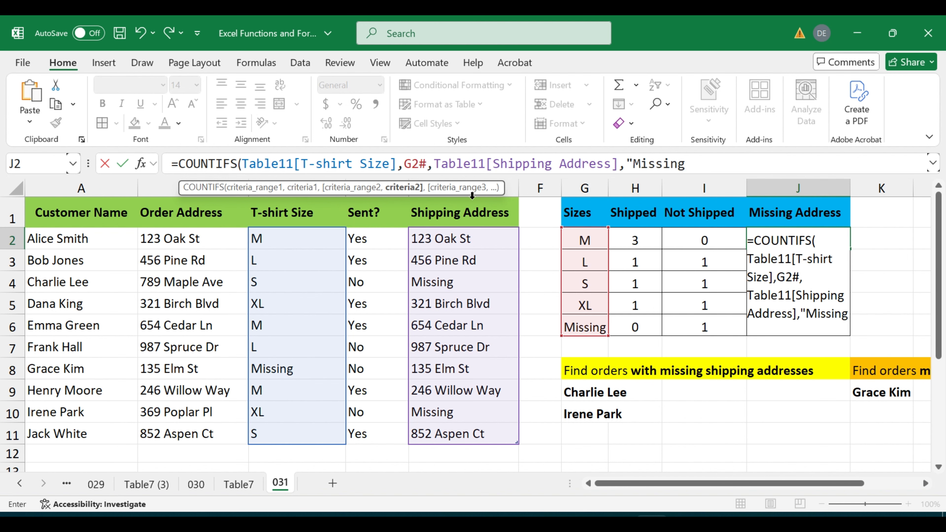
text("))
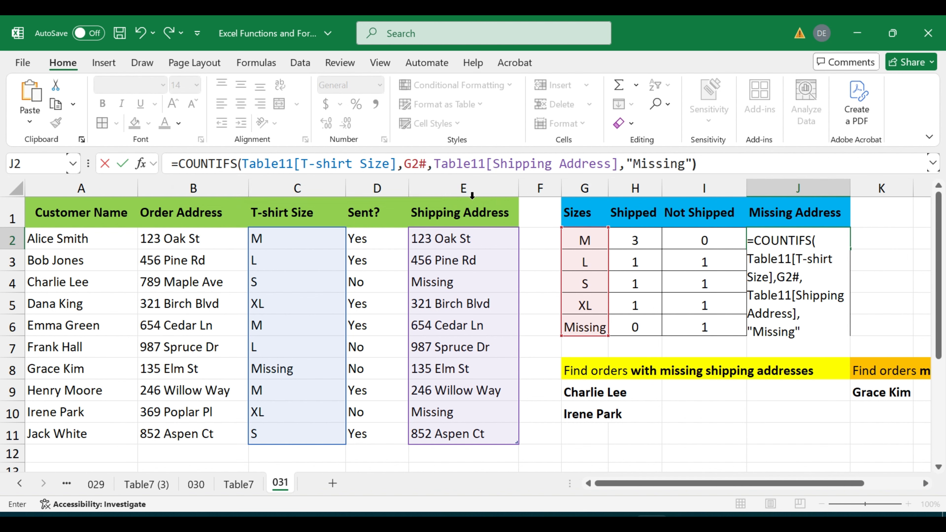
key(Return)
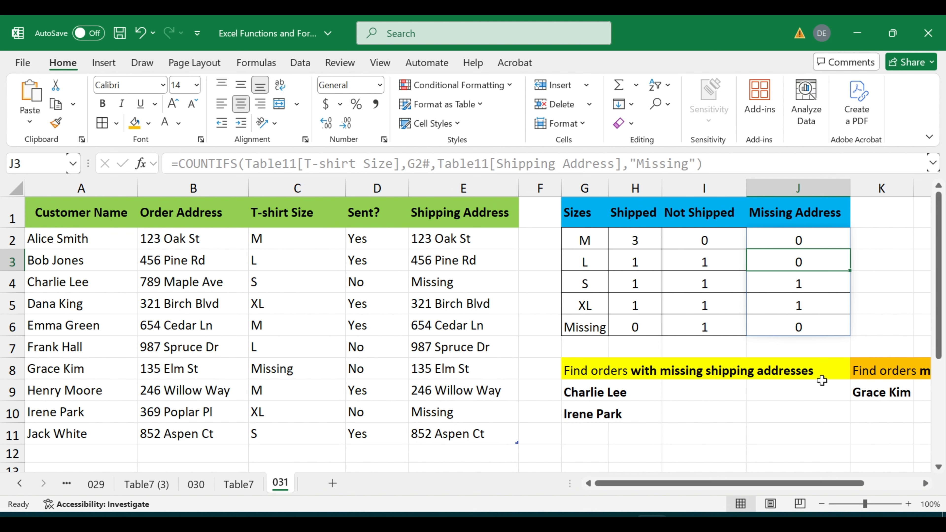
Clear G9:G10 under the missing shipping addresses heading and start a FILTER formula in G9 with Table11[Customer Name] as the array.
drag(591, 392, 592, 412)
key(Delete)
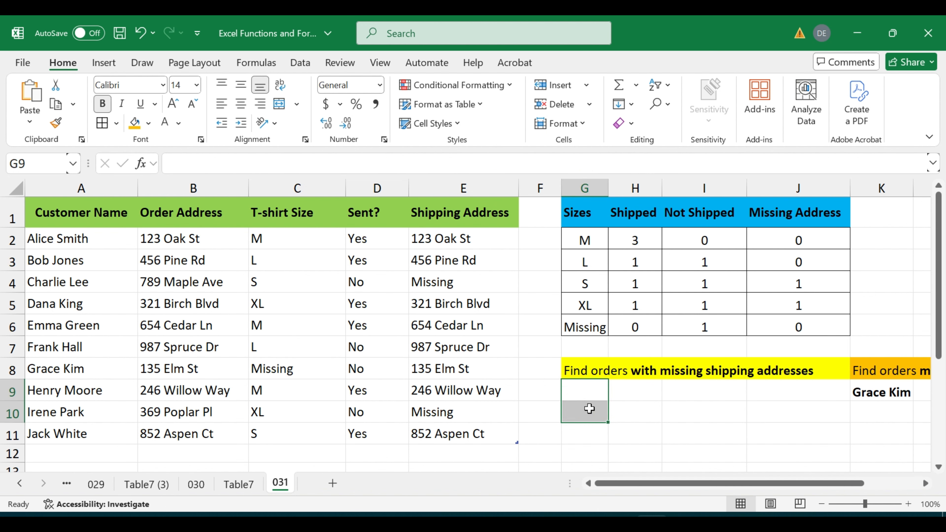
click(594, 390)
text(=filt)
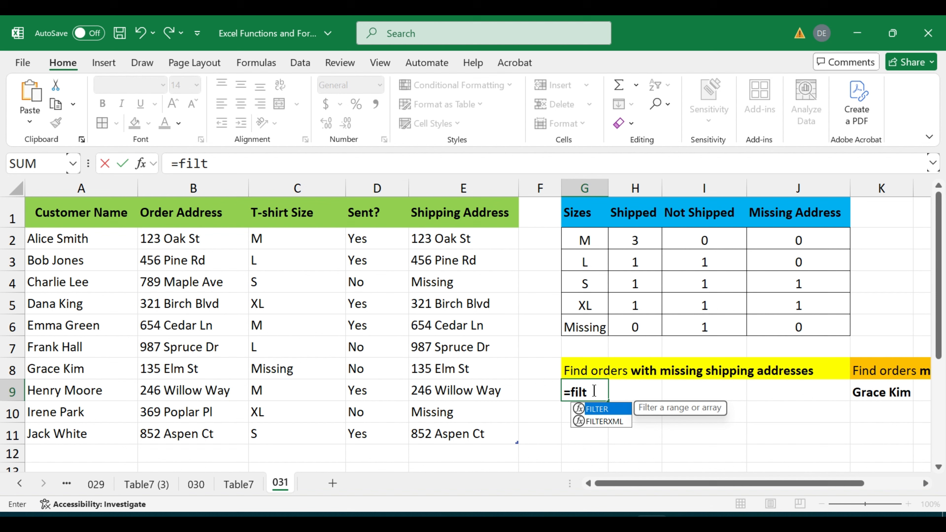
key(Tab)
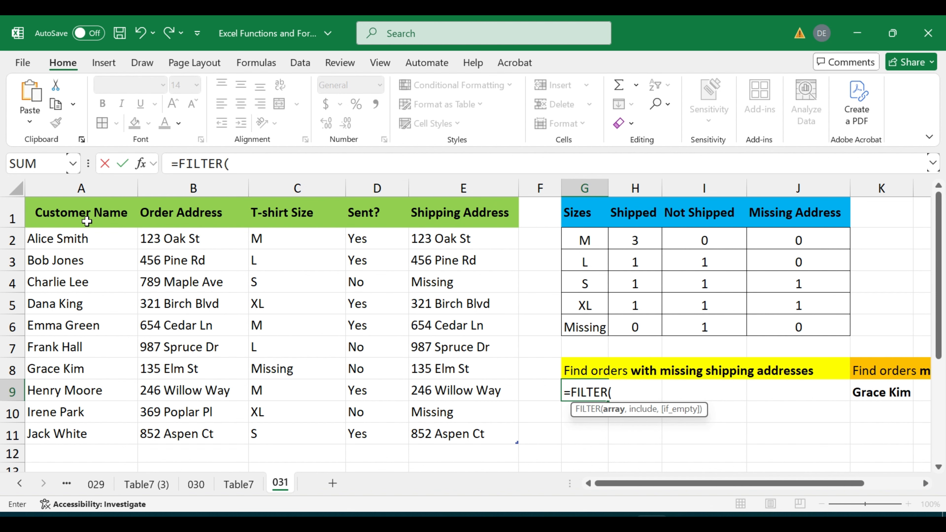
click(80, 193)
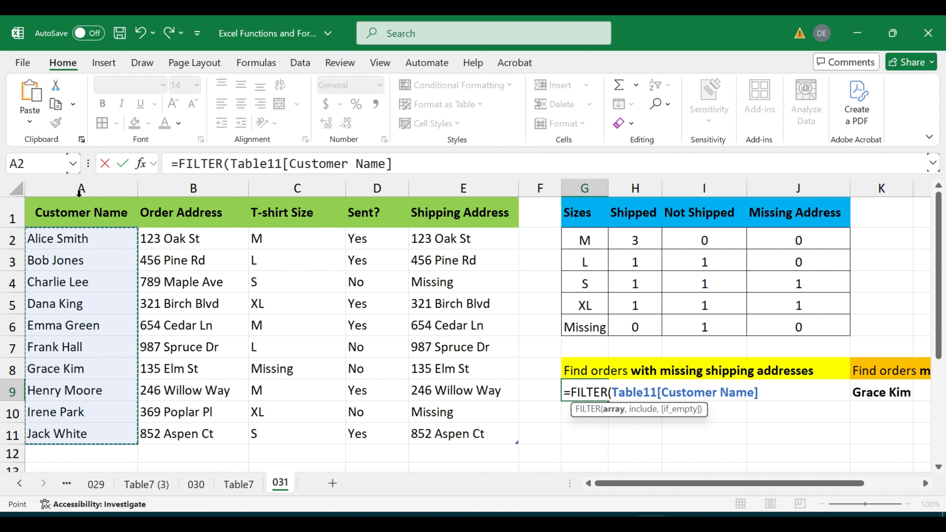
text(,)
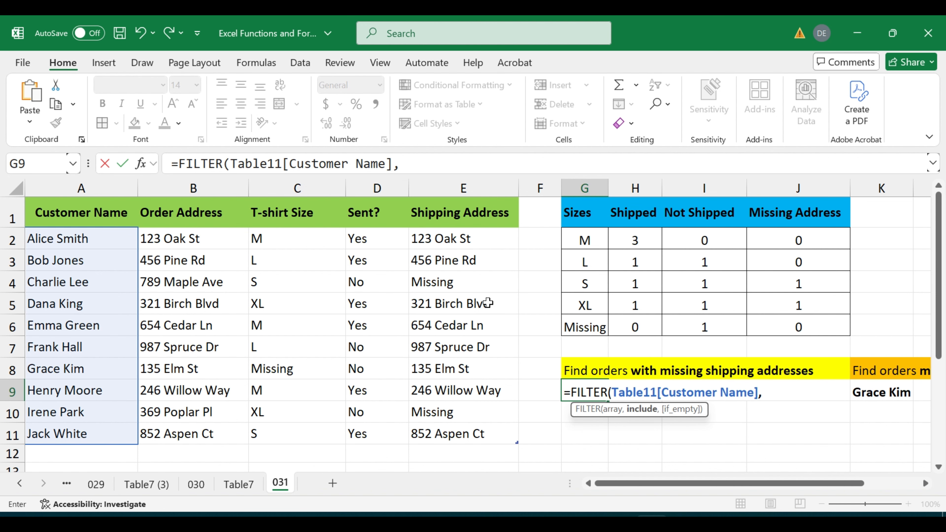
Complete the G9 formula with the include condition Table11[Shipping Address]="Missing" and widen column G to fit the names.
click(440, 196)
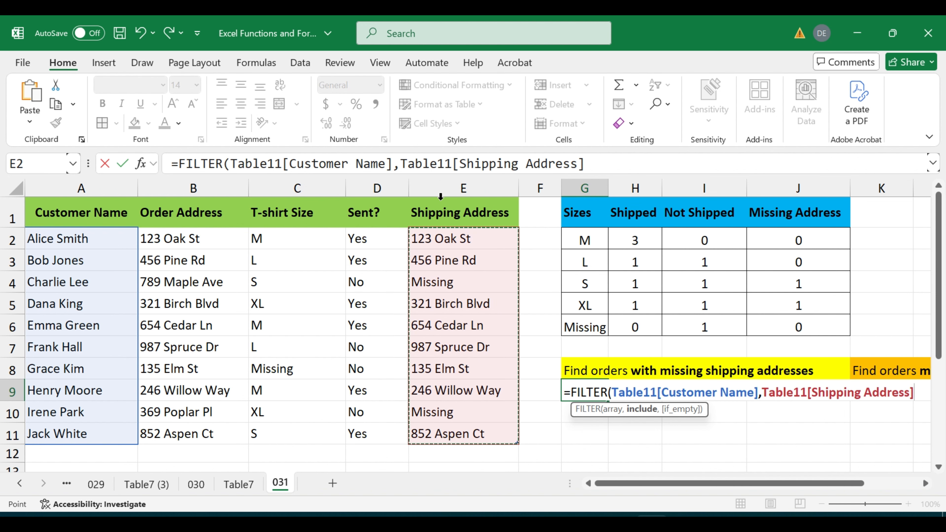
text(="Missing"))
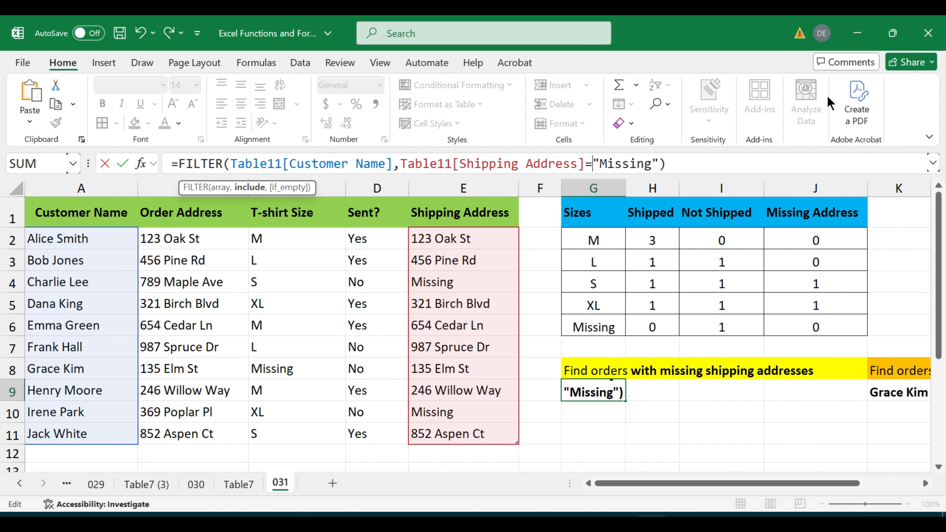
key(Return)
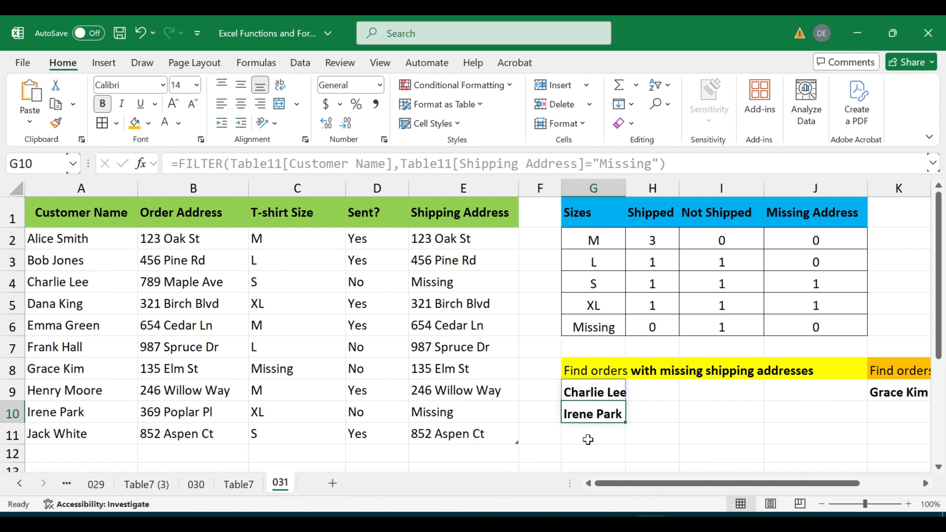
drag(624, 182, 635, 186)
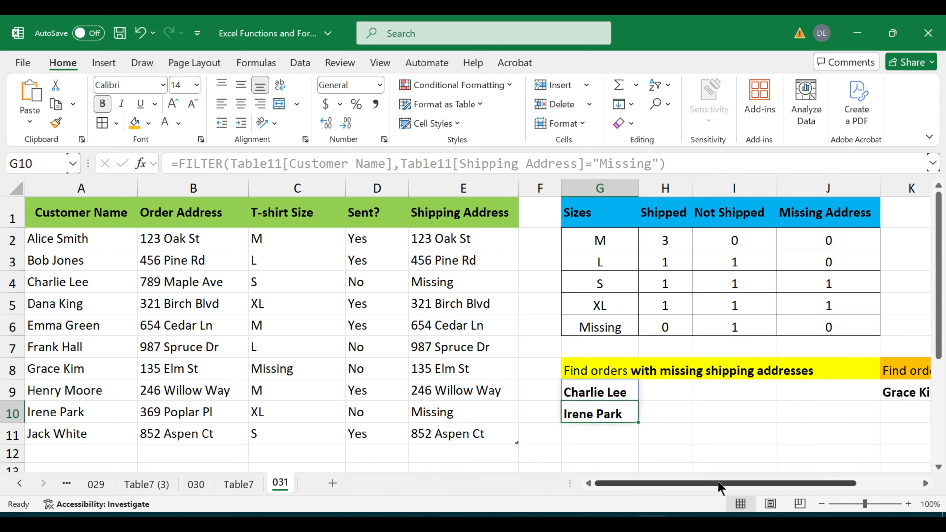
Clear K9 under the missing T-shirt size heading and start a new FILTER formula in that cell.
drag(718, 483, 767, 483)
click(747, 395)
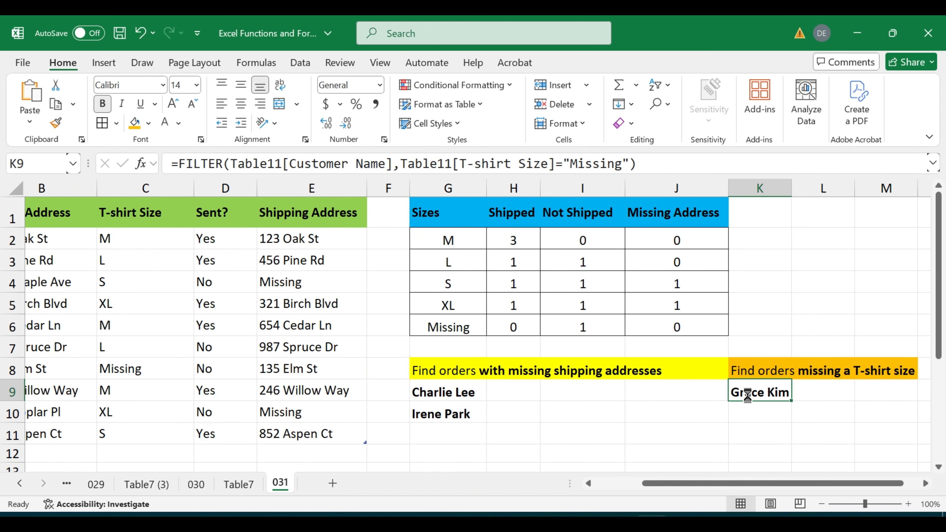
key(Delete)
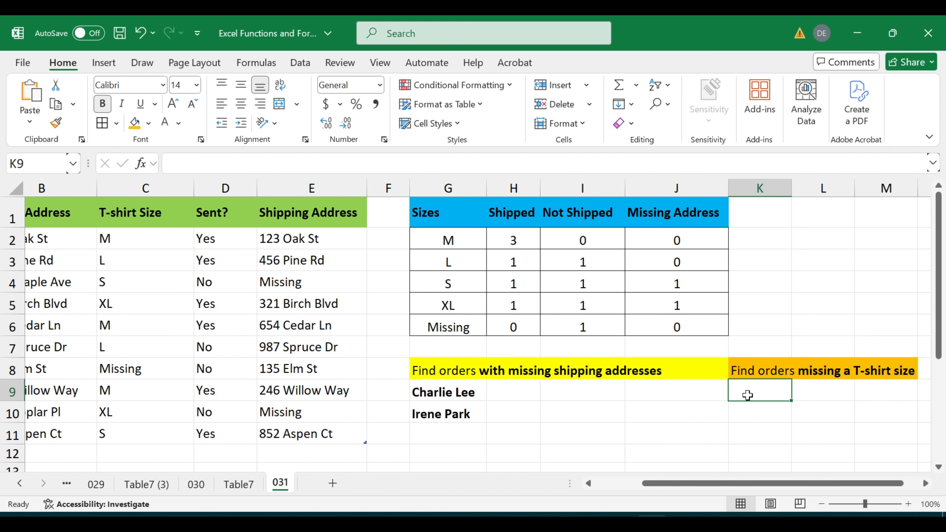
text(=fil)
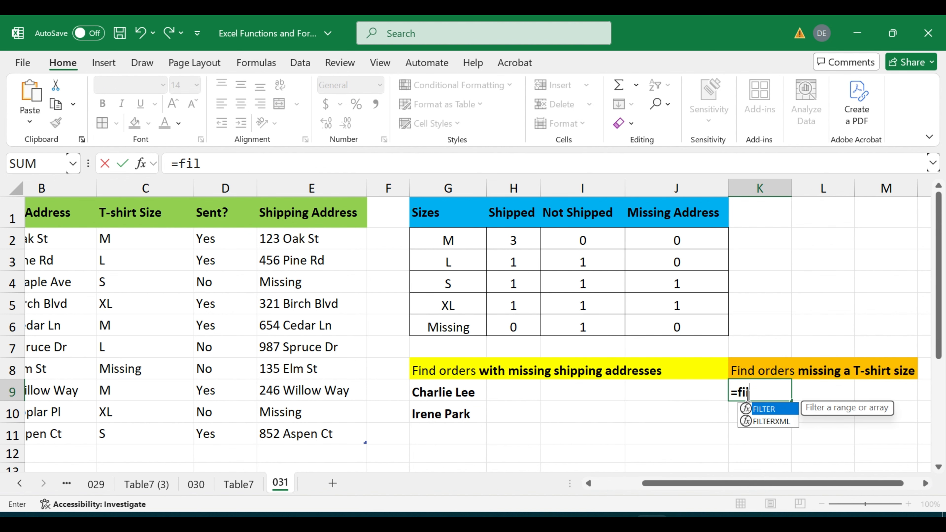
text(t)
key(Tab)
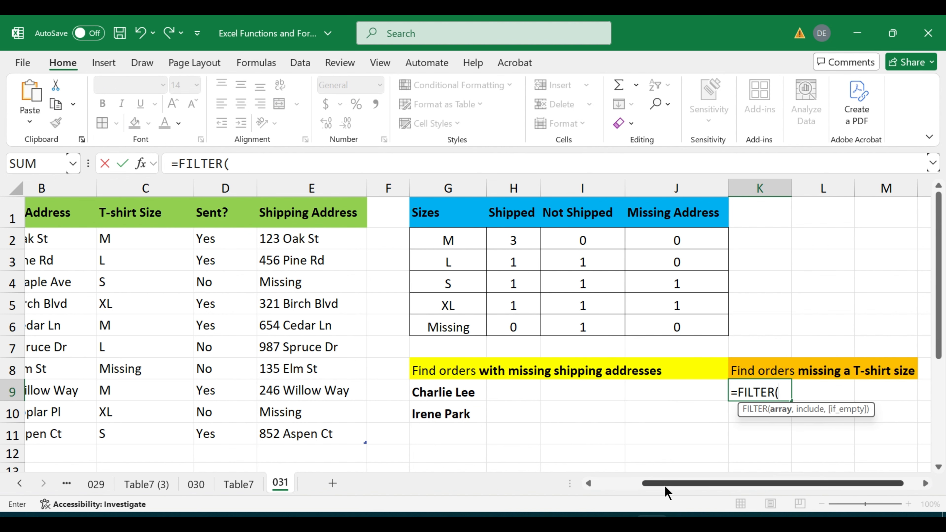
Complete the K9 FILTER formula with Table11[Customer Name] as the array and Table11[T-shirt Size]="Missing" as the include condition.
drag(665, 486, 595, 485)
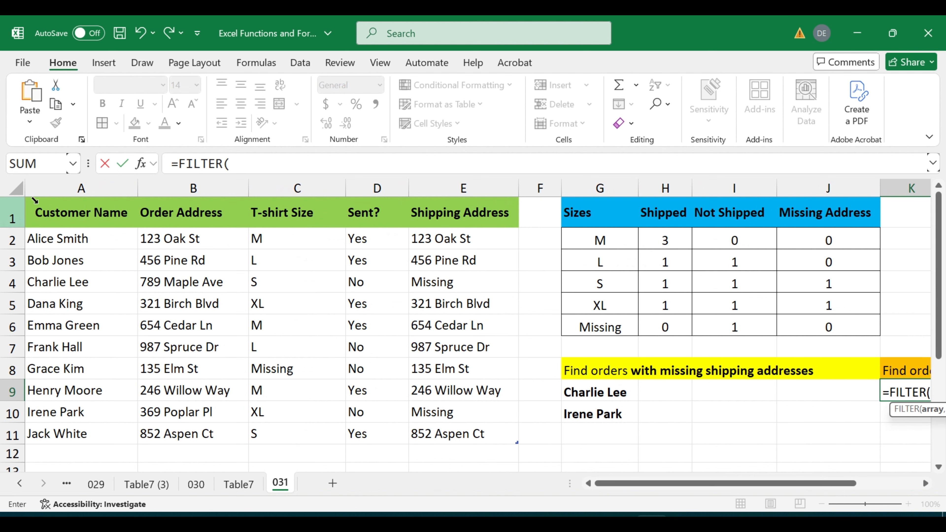
click(61, 199)
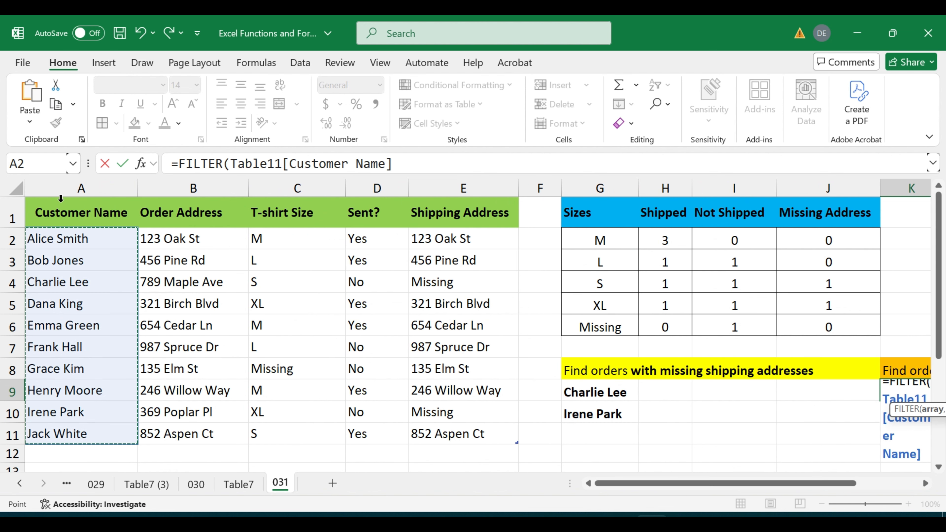
text(,)
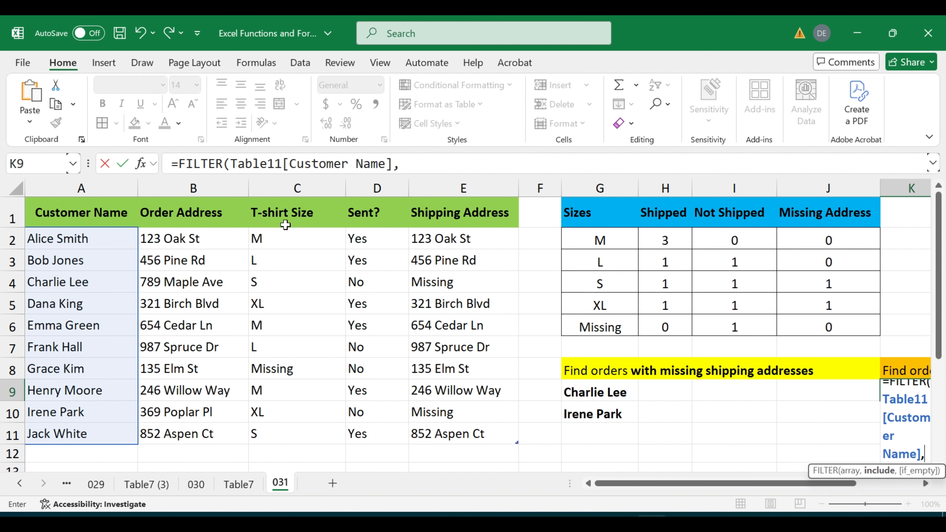
click(266, 194)
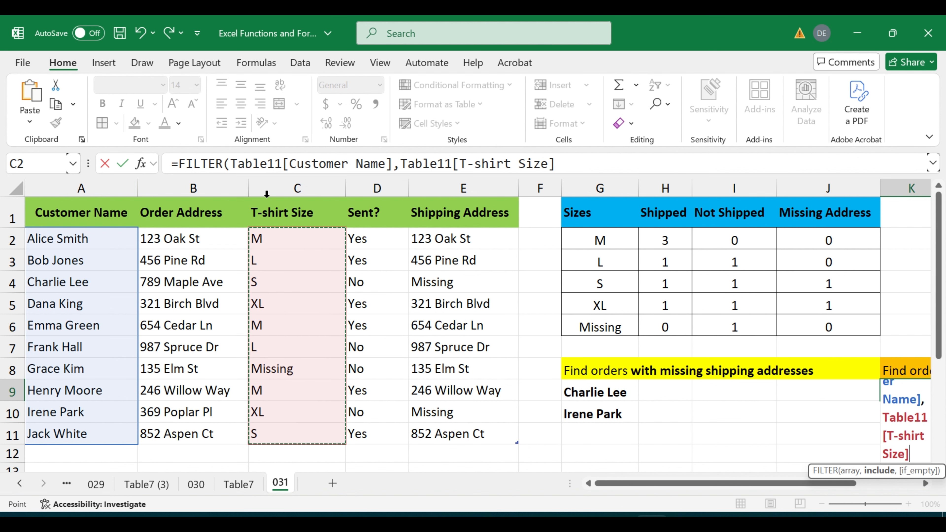
text(=)
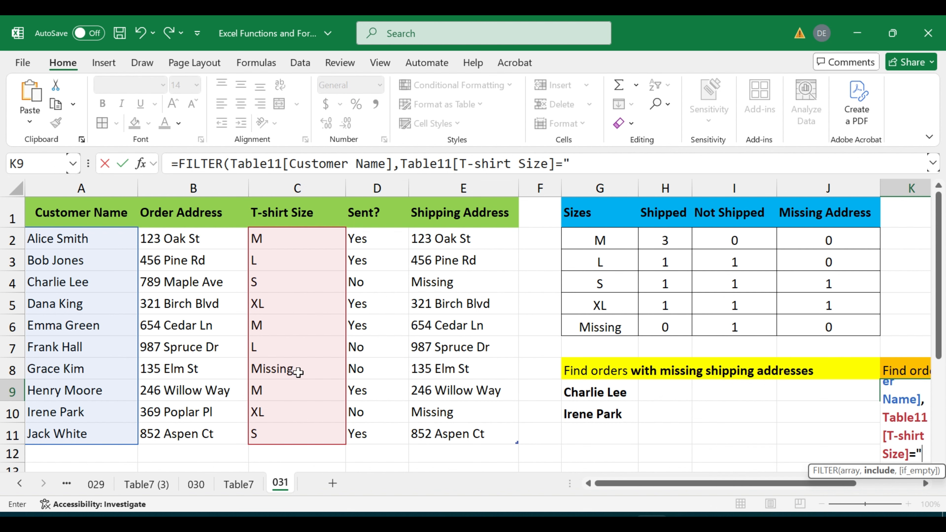
click(668, 171)
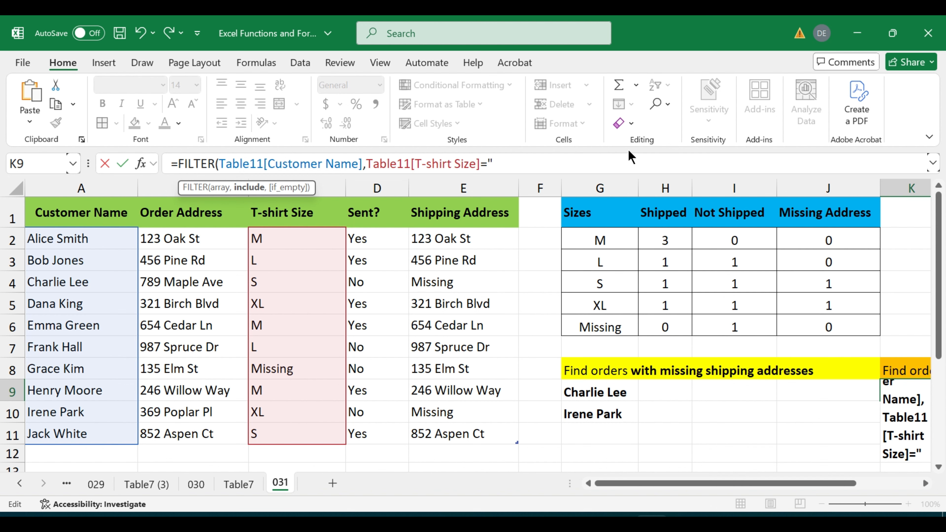
text(Mis)
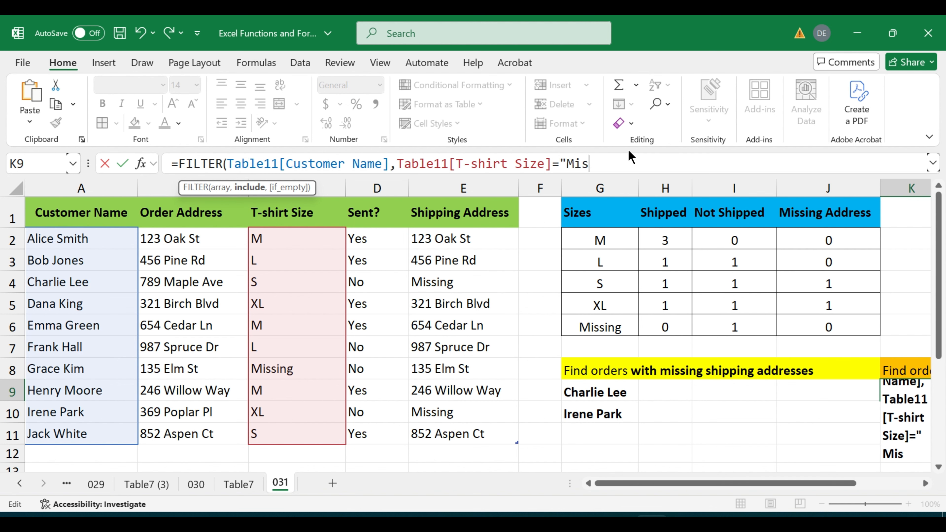
text(sing"))
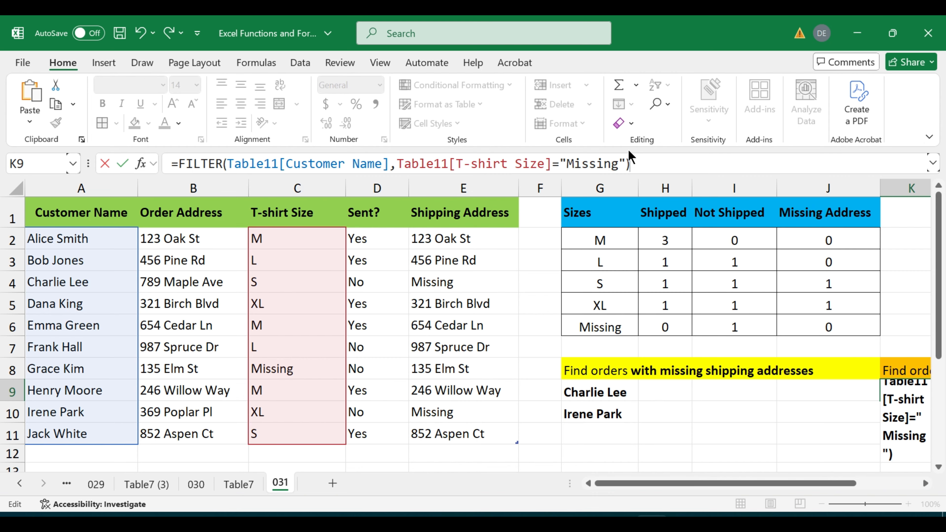
key(Return)
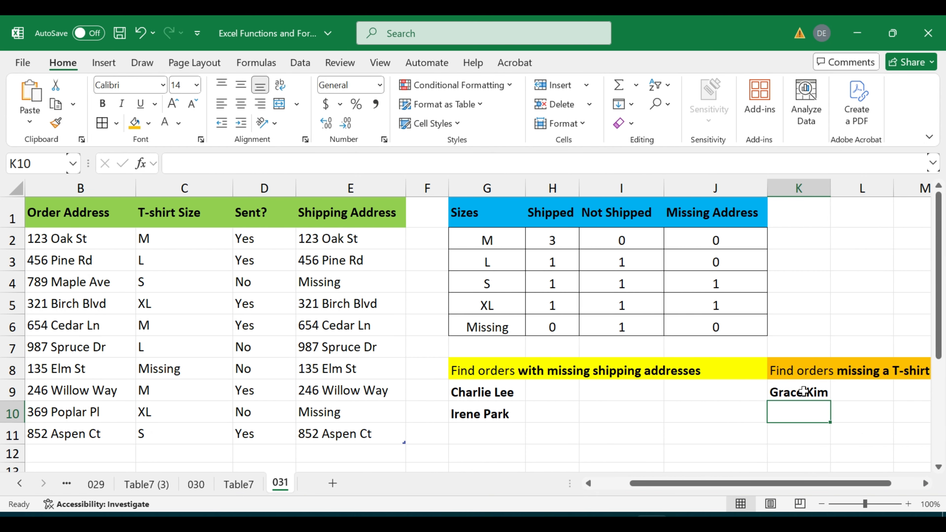
Check the K9 result against the matching row 8 order in the source table and review the size summary in G1:J6.
click(803, 391)
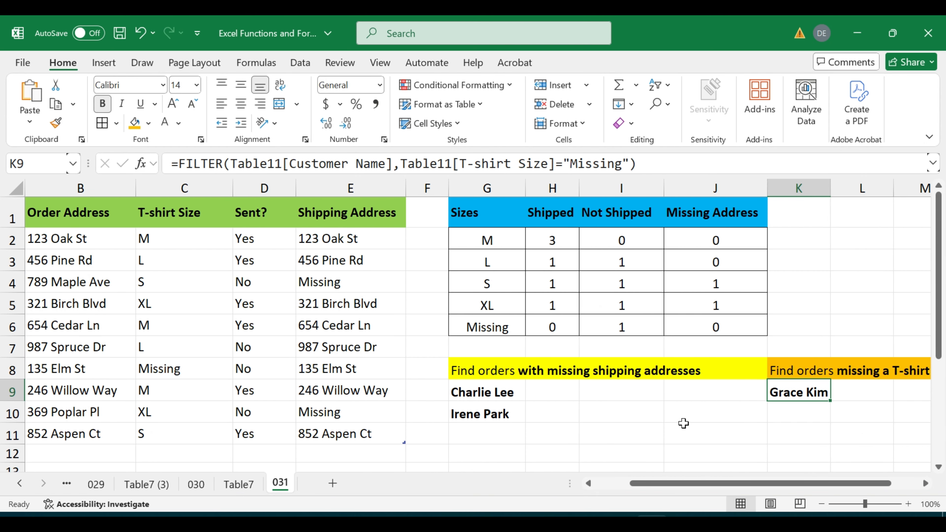
click(188, 370)
drag(664, 482, 611, 493)
drag(48, 374, 287, 380)
click(616, 312)
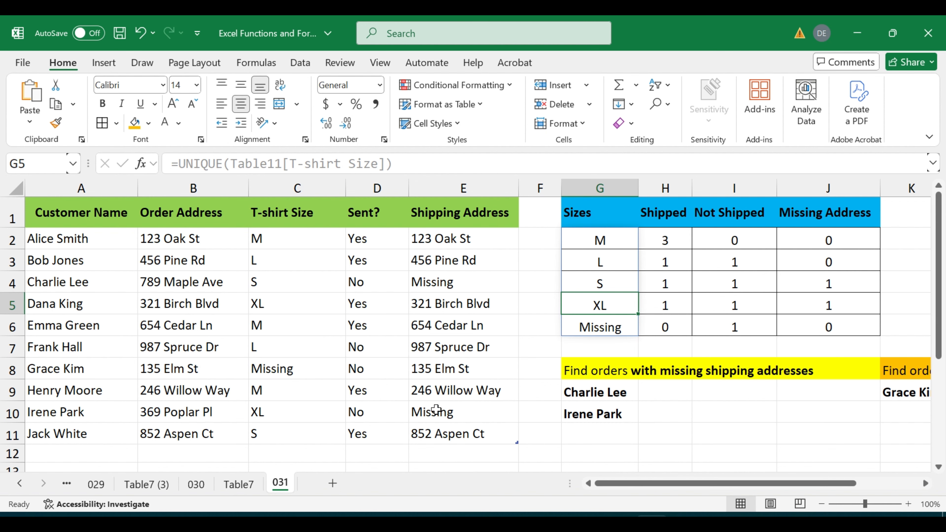
click(538, 384)
drag(616, 483, 529, 459)
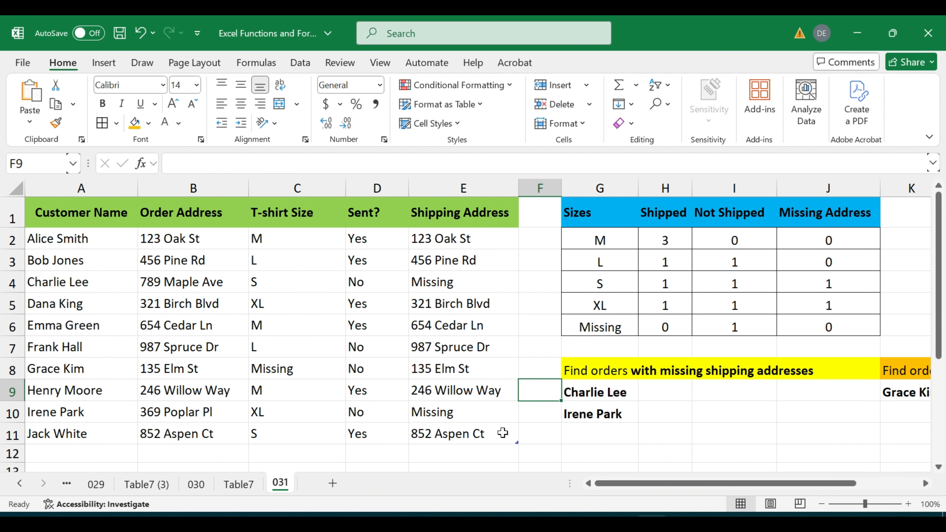
drag(616, 216, 873, 325)
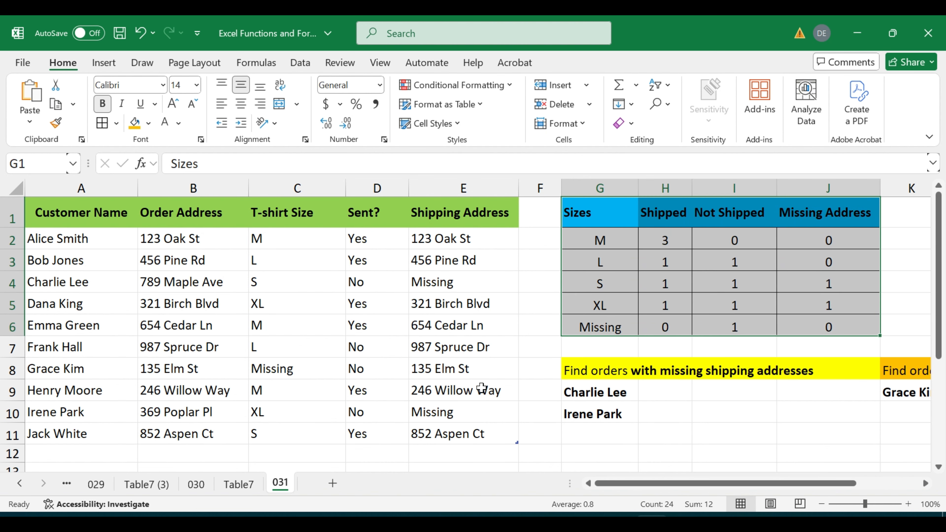